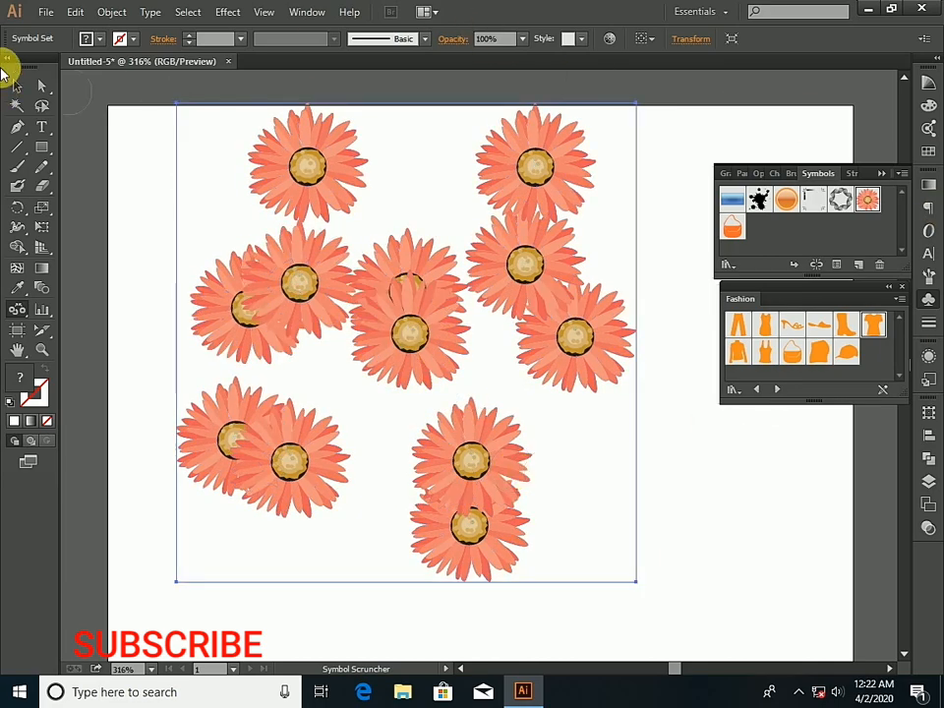
# - Delete the existing flower symbol set and spray a new scattered set of the flower symbol across the artboard
pyautogui.moveTo(16, 317); pyautogui.dragTo(79, 309)
pyautogui.press('Delete')
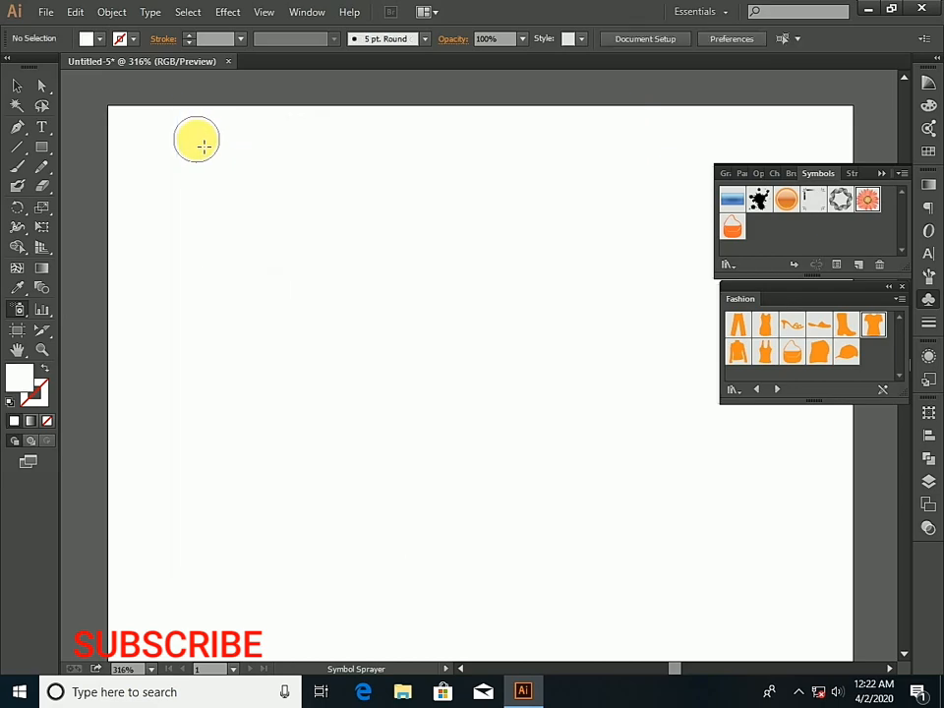
pyautogui.click(868, 201)
pyautogui.click(295, 373)
pyautogui.click(469, 326)
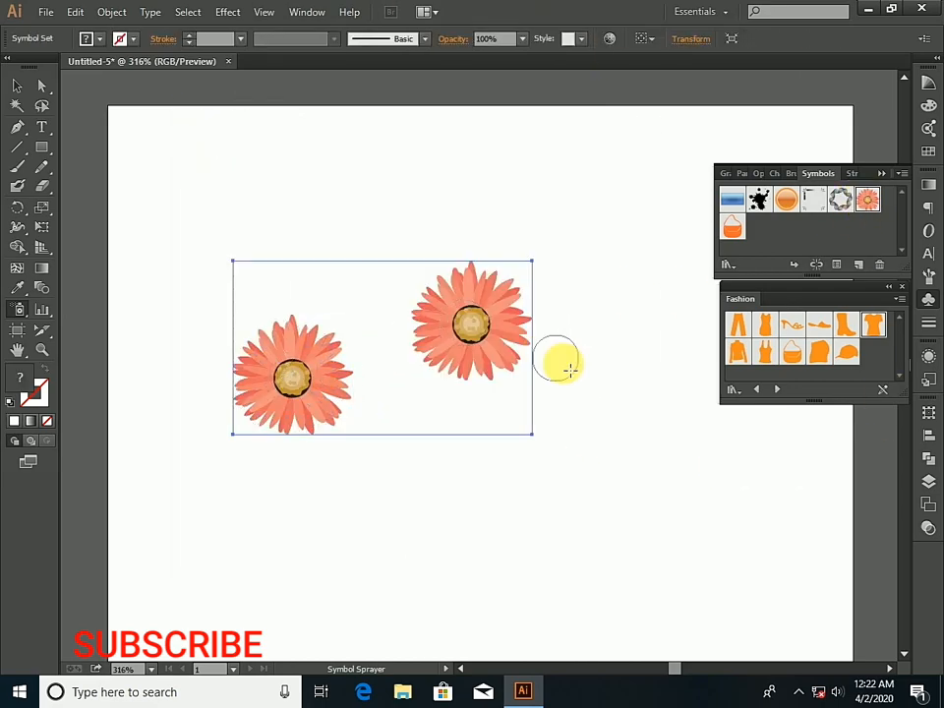
pyautogui.click(587, 483)
pyautogui.click(441, 502)
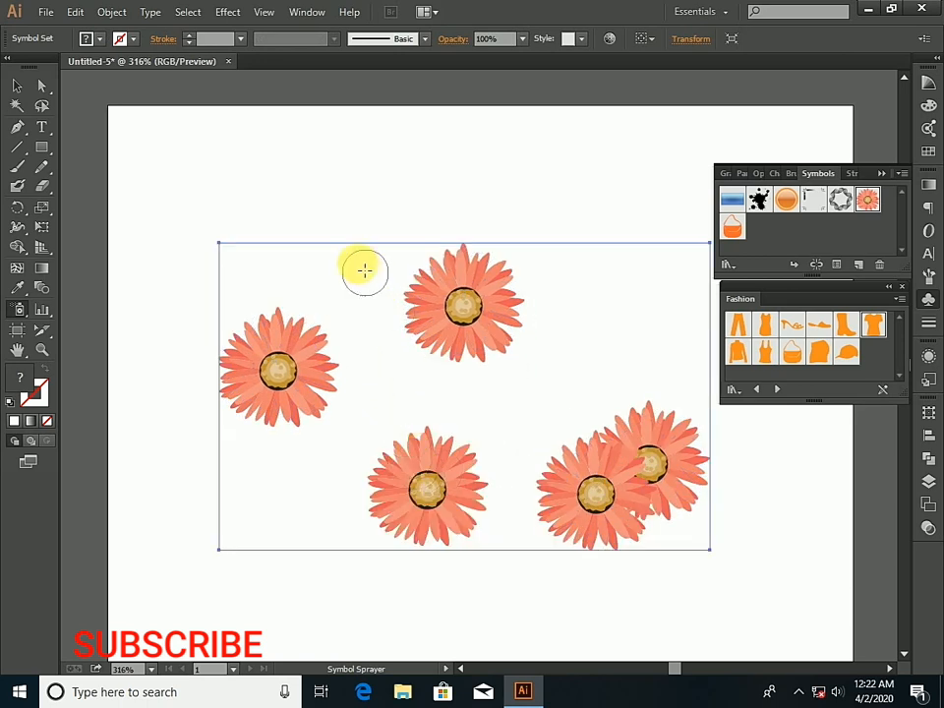
pyautogui.click(345, 232)
pyautogui.click(366, 317)
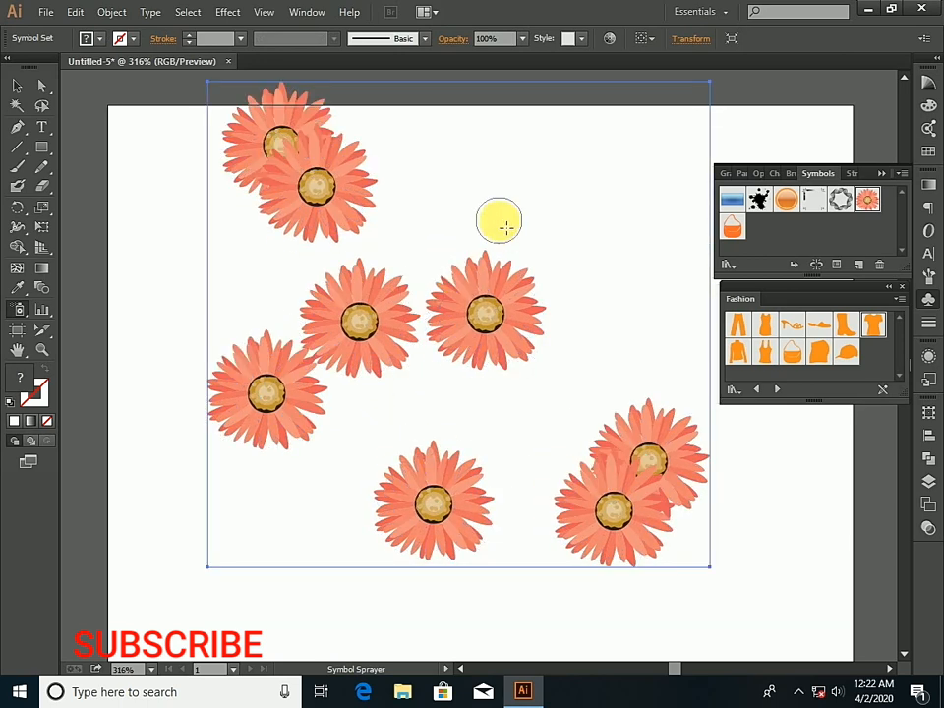
# - Shift the spacing of the sprayed flowers across the set with the Symbol Scruncher
pyautogui.click(22, 307)
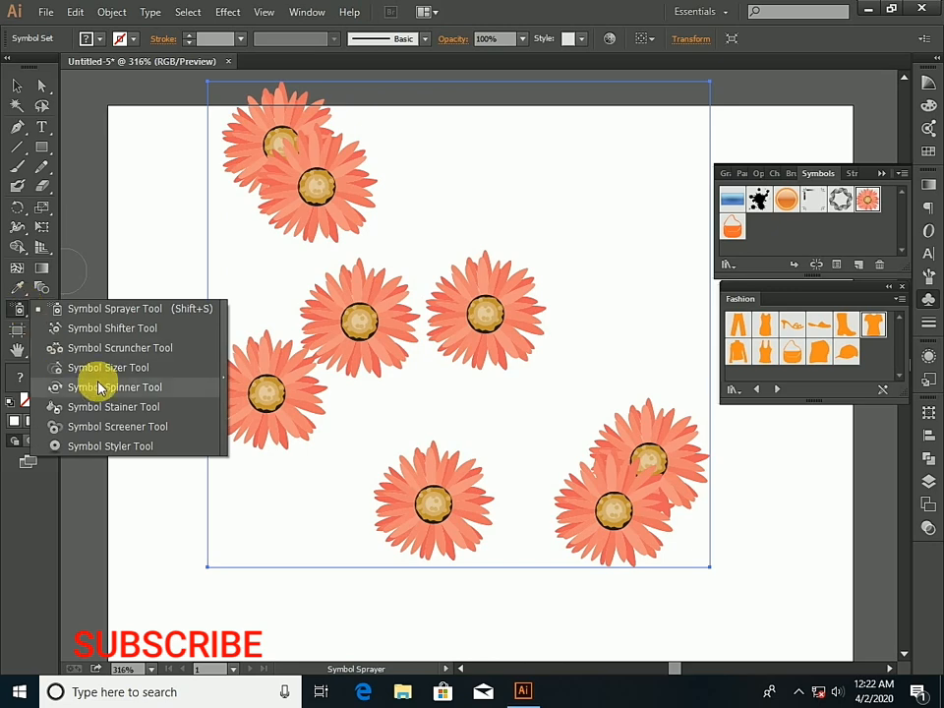
pyautogui.click(103, 348)
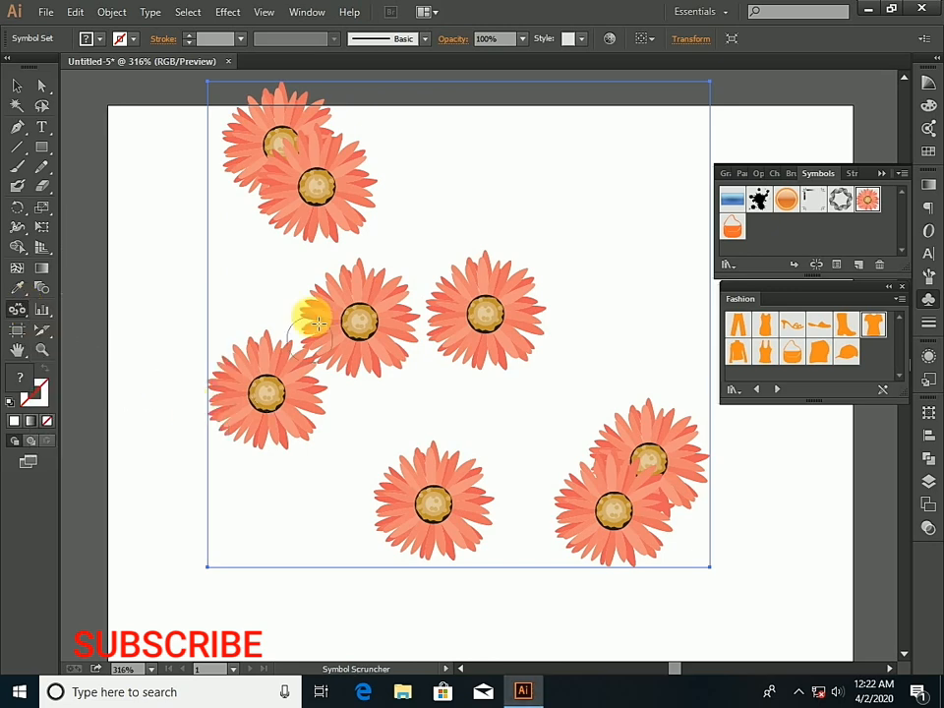
pyautogui.moveTo(293, 210)
pyautogui.mouseDown()
pyautogui.moveTo(306, 217)
pyautogui.moveTo(320, 263)
pyautogui.moveTo(422, 364)
pyautogui.moveTo(358, 320)
pyautogui.mouseUp()
pyautogui.moveTo(337, 201)
pyautogui.mouseDown()
pyautogui.moveTo(352, 179)
pyautogui.moveTo(352, 219)
pyautogui.moveTo(316, 168)
pyautogui.moveTo(390, 270)
pyautogui.moveTo(420, 279)
pyautogui.moveTo(358, 287)
pyautogui.moveTo(378, 300)
pyautogui.moveTo(382, 252)
pyautogui.moveTo(393, 246)
pyautogui.mouseUp()
pyautogui.moveTo(467, 238)
pyautogui.mouseDown()
pyautogui.moveTo(499, 249)
pyautogui.moveTo(430, 433)
pyautogui.moveTo(426, 484)
pyautogui.moveTo(439, 489)
pyautogui.moveTo(428, 487)
pyautogui.mouseUp()
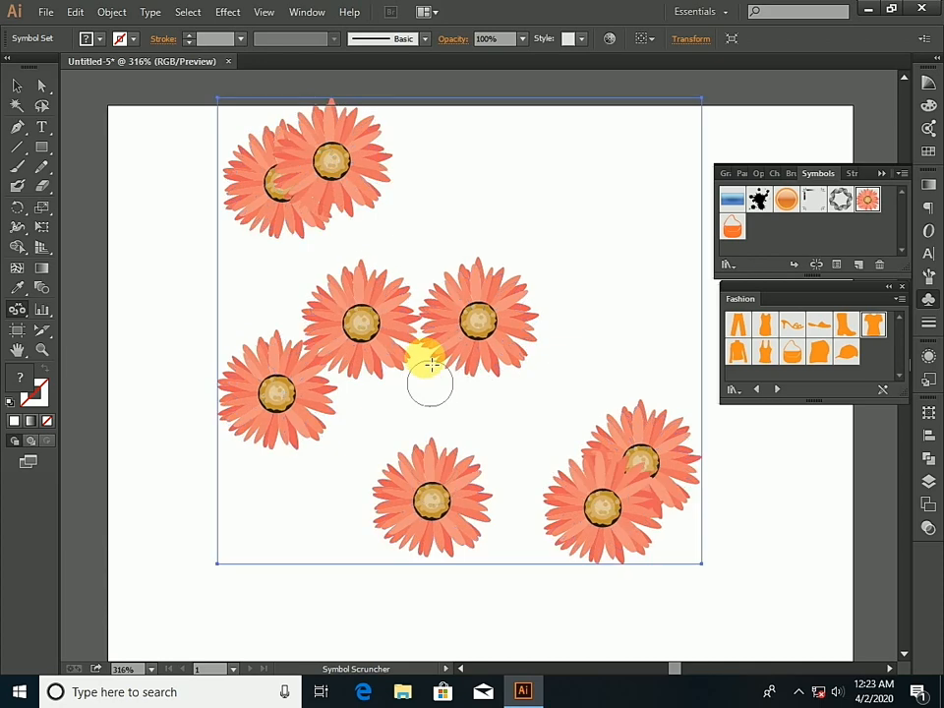
pyautogui.moveTo(430, 365); pyautogui.dragTo(442, 320)
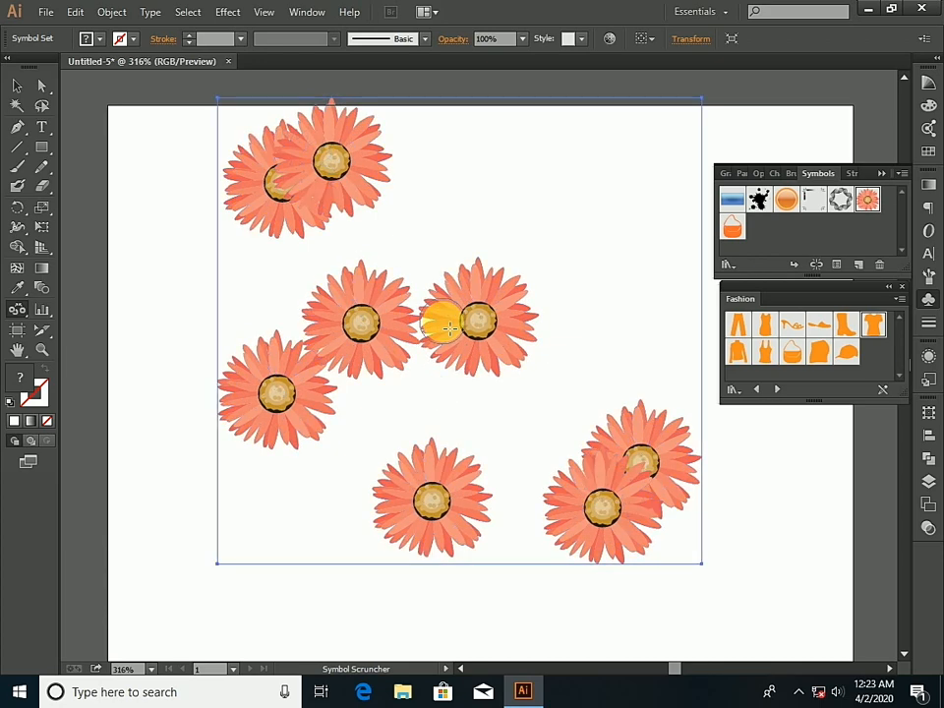
# - Enlarge the flower in the middle of the set and the front flower of the lower pair with the Symbol Sizer
pyautogui.click(18, 313)
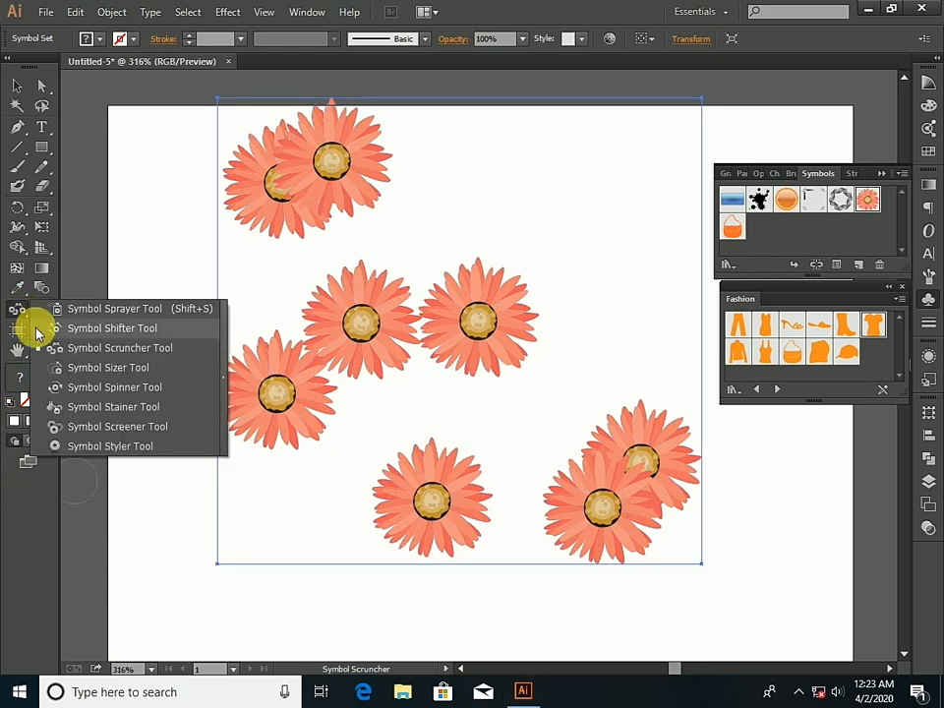
pyautogui.click(120, 375)
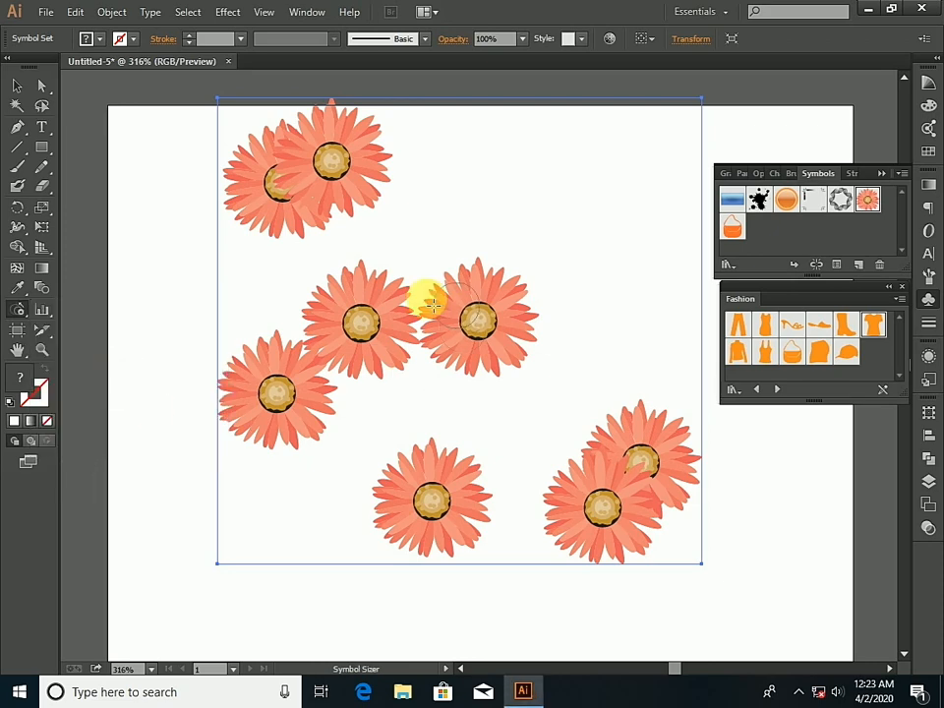
pyautogui.moveTo(359, 325); pyautogui.dragTo(455, 352)
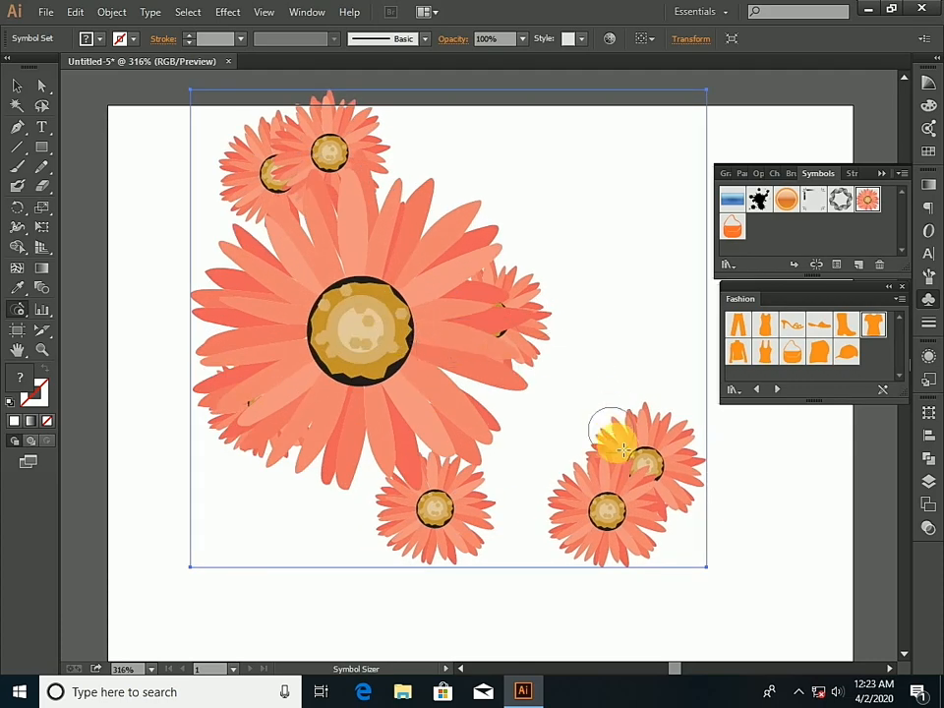
pyautogui.moveTo(608, 506)
pyautogui.mouseDown()
pyautogui.moveTo(616, 506)
pyautogui.moveTo(607, 508)
pyautogui.mouseUp()
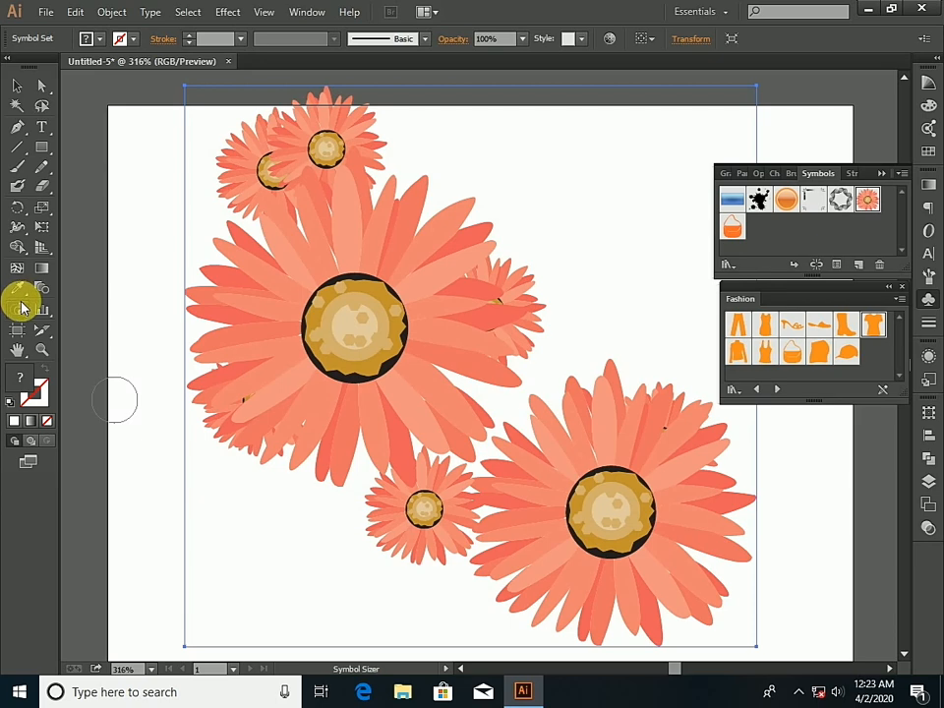
# - Rotate the small flowers above and beside the large central flower with the Symbol Spinner
pyautogui.moveTo(22, 308); pyautogui.dragTo(114, 390)
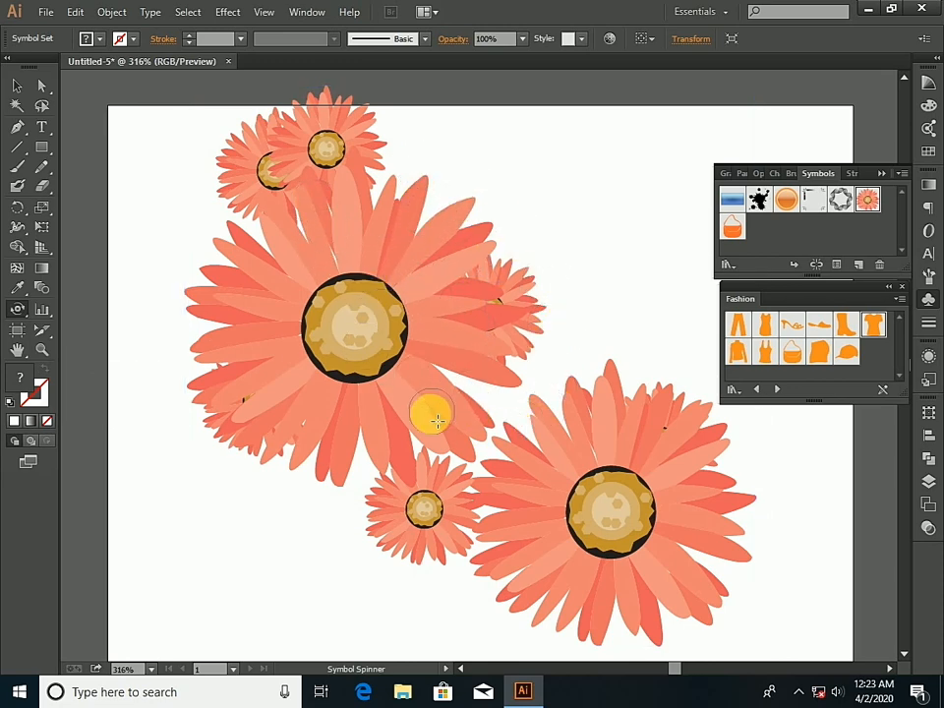
pyautogui.moveTo(576, 523); pyautogui.dragTo(527, 535)
pyautogui.moveTo(584, 385)
pyautogui.mouseDown()
pyautogui.moveTo(601, 447)
pyautogui.moveTo(284, 409)
pyautogui.mouseUp()
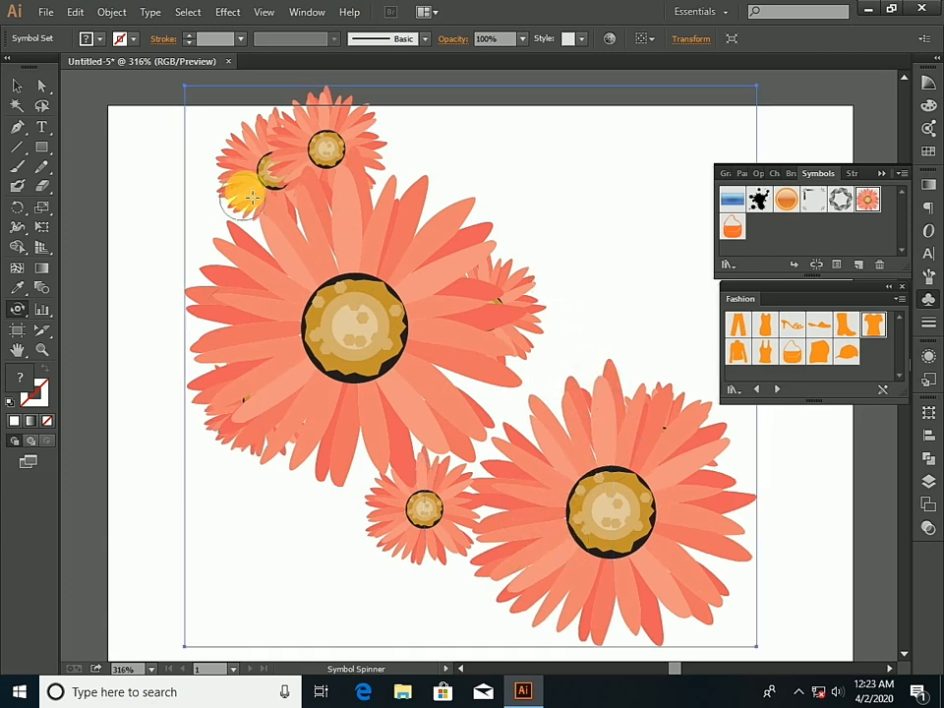
pyautogui.moveTo(252, 191)
pyautogui.mouseDown()
pyautogui.moveTo(334, 162)
pyautogui.moveTo(472, 301)
pyautogui.moveTo(357, 239)
pyautogui.moveTo(446, 363)
pyautogui.moveTo(413, 295)
pyautogui.mouseUp()
pyautogui.moveTo(331, 97)
pyautogui.mouseDown()
pyautogui.moveTo(328, 153)
pyautogui.moveTo(318, 127)
pyautogui.moveTo(381, 235)
pyautogui.moveTo(287, 214)
pyautogui.moveTo(351, 143)
pyautogui.moveTo(374, 212)
pyautogui.moveTo(366, 260)
pyautogui.moveTo(346, 152)
pyautogui.moveTo(321, 104)
pyautogui.moveTo(223, 137)
pyautogui.mouseUp()
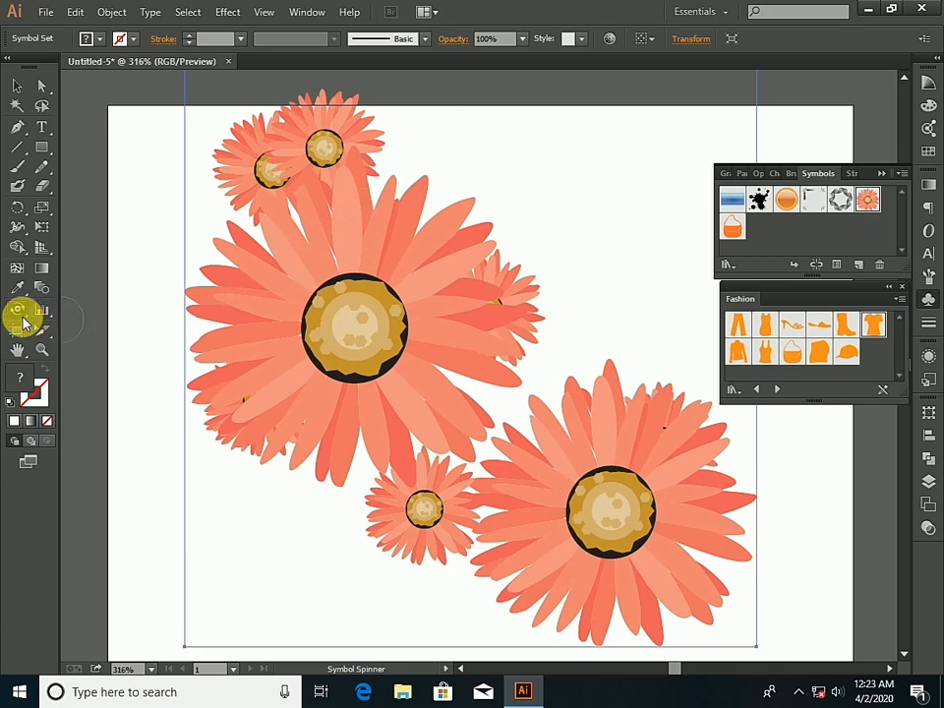
# - Stain the small flowers above and beside the large central flower a paler colour with the Symbol Stainer
pyautogui.moveTo(19, 316); pyautogui.dragTo(120, 403)
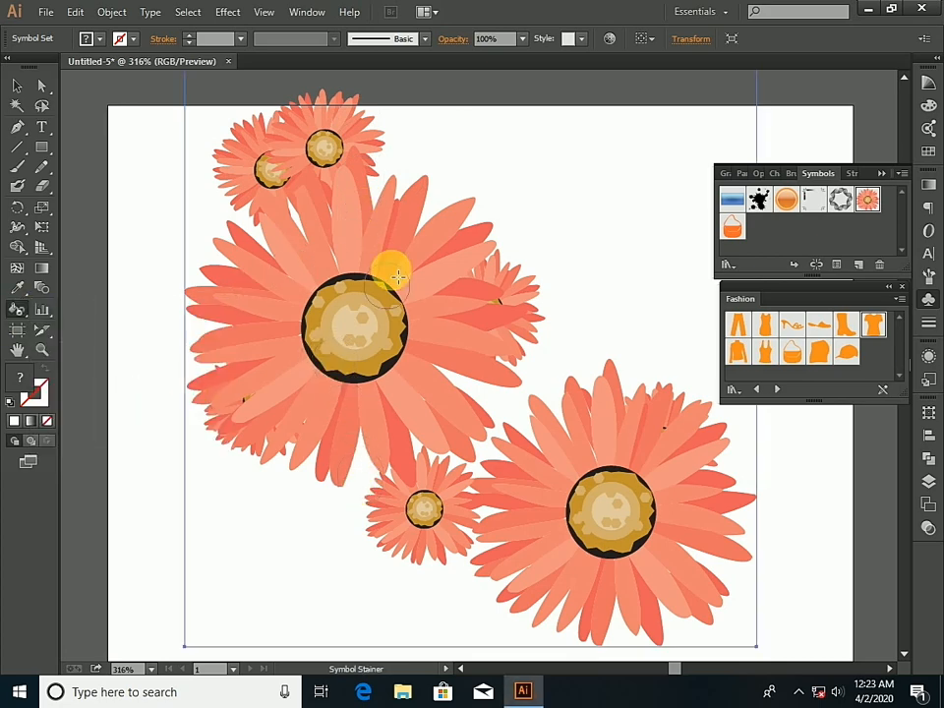
pyautogui.moveTo(389, 267)
pyautogui.mouseDown()
pyautogui.moveTo(501, 379)
pyautogui.moveTo(530, 311)
pyautogui.moveTo(385, 236)
pyautogui.moveTo(343, 199)
pyautogui.moveTo(340, 261)
pyautogui.moveTo(323, 157)
pyautogui.moveTo(333, 258)
pyautogui.mouseUp()
pyautogui.moveTo(269, 157); pyautogui.dragTo(305, 230)
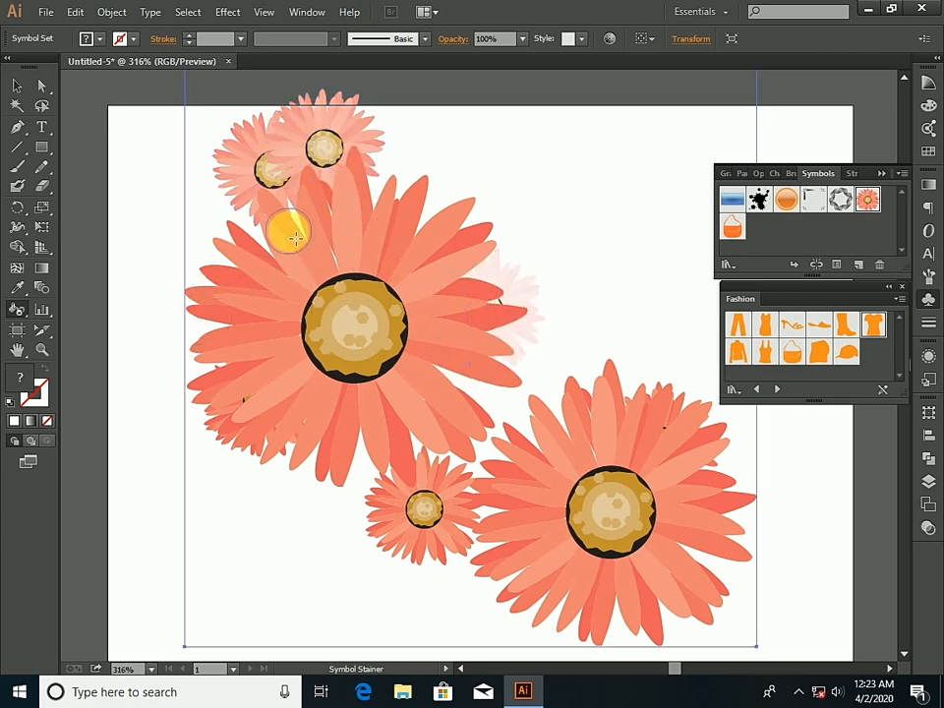
pyautogui.click(296, 238)
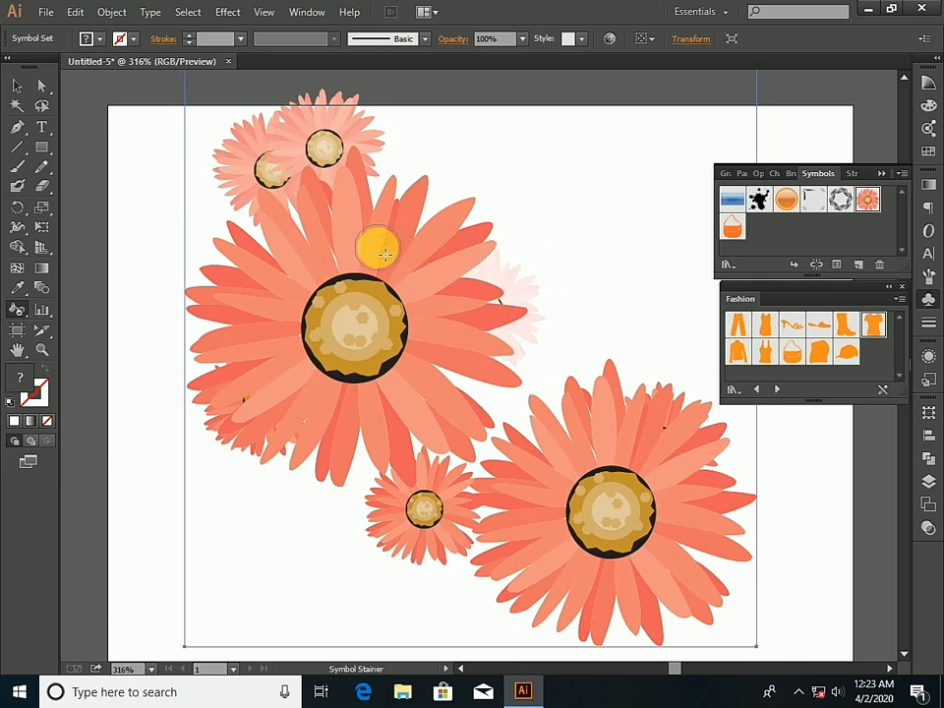
# - Try staining the two large flowers white with the Symbol Stainer and undo the staining
pyautogui.moveTo(374, 245)
pyautogui.mouseDown()
pyautogui.moveTo(377, 359)
pyautogui.moveTo(348, 315)
pyautogui.moveTo(355, 326)
pyautogui.mouseUp()
pyautogui.moveTo(588, 499)
pyautogui.mouseDown()
pyautogui.moveTo(621, 511)
pyautogui.moveTo(630, 499)
pyautogui.mouseUp()
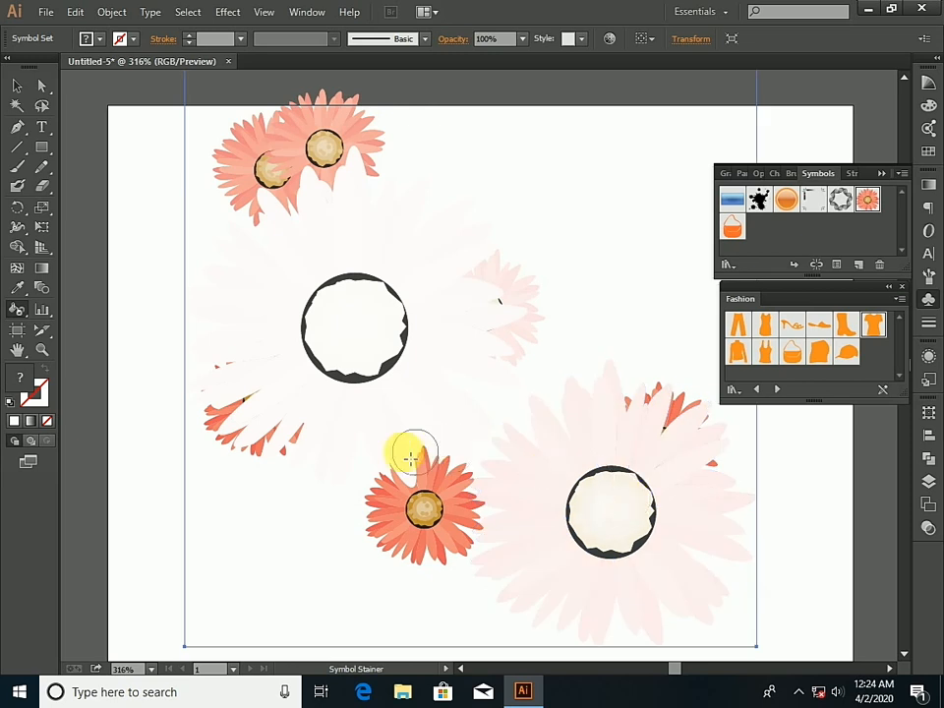
pyautogui.hotkey('ctrl', 'z')
pyautogui.hotkey('ctrl', 'z')
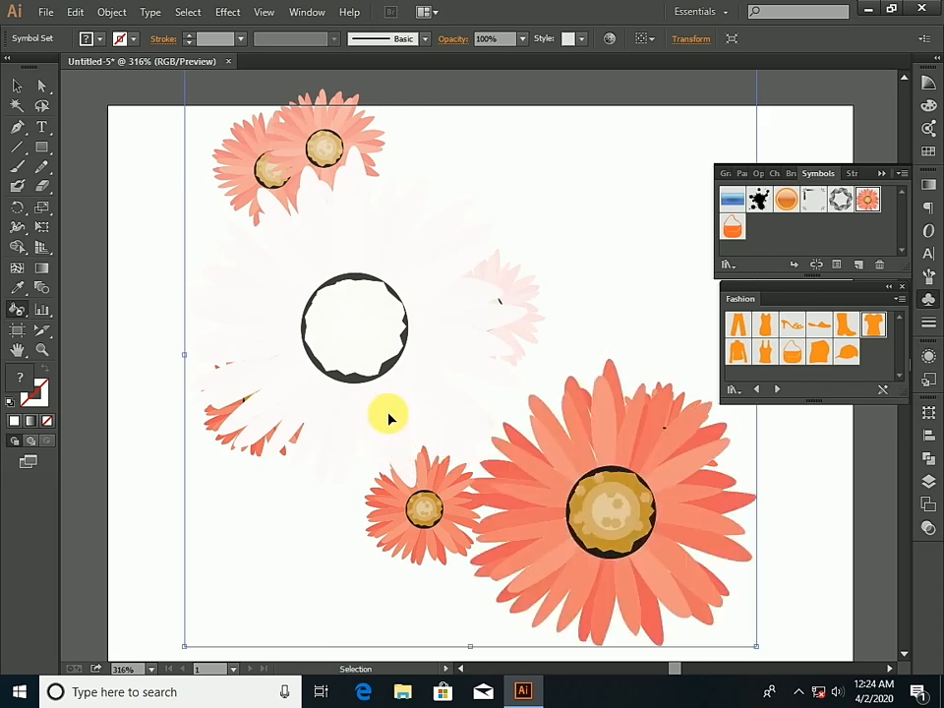
pyautogui.hotkey('ctrl', 'z')
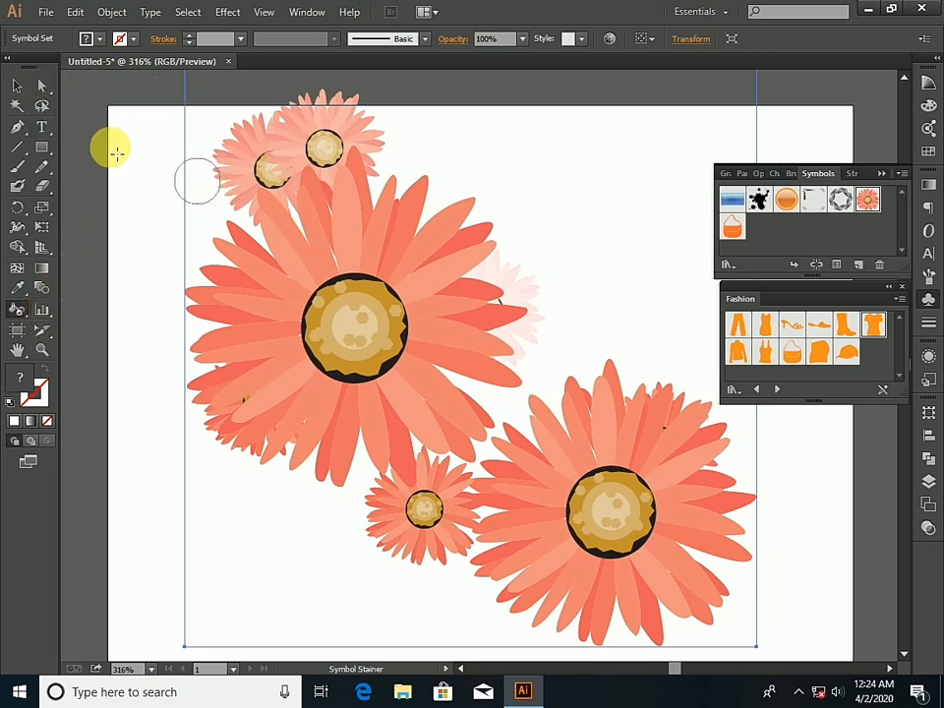
# - Close the flower document without saving and create a new blank document
pyautogui.click(227, 61)
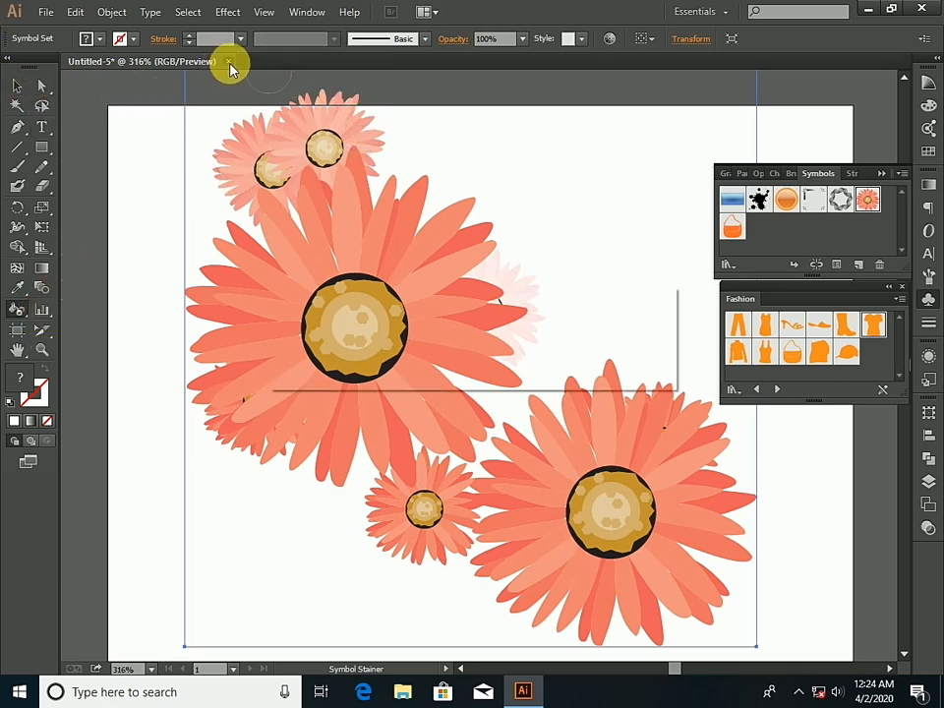
pyautogui.click(542, 370)
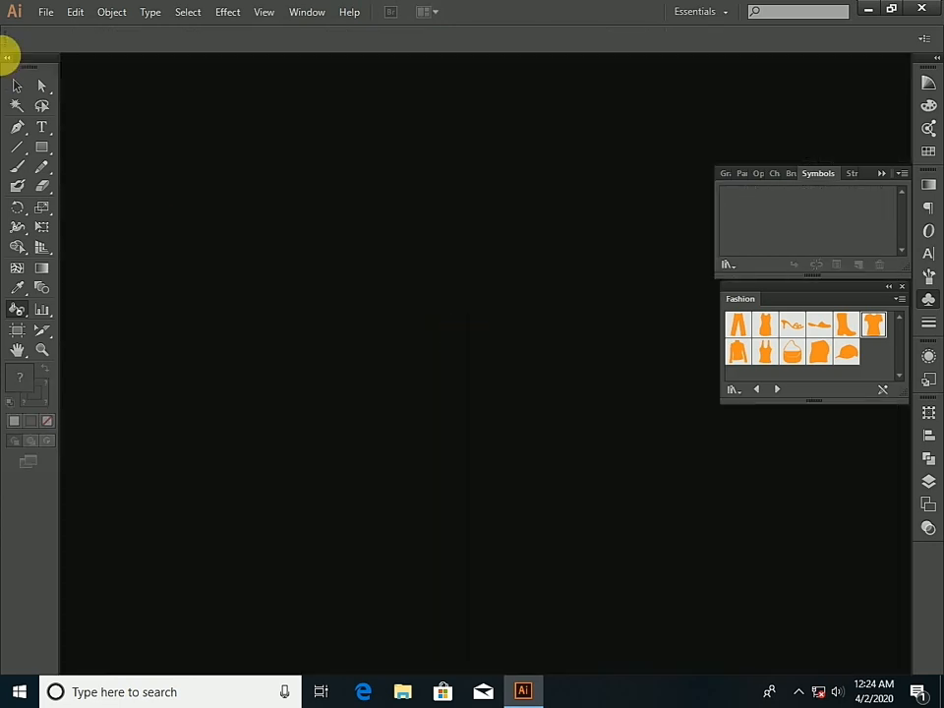
pyautogui.click(44, 12)
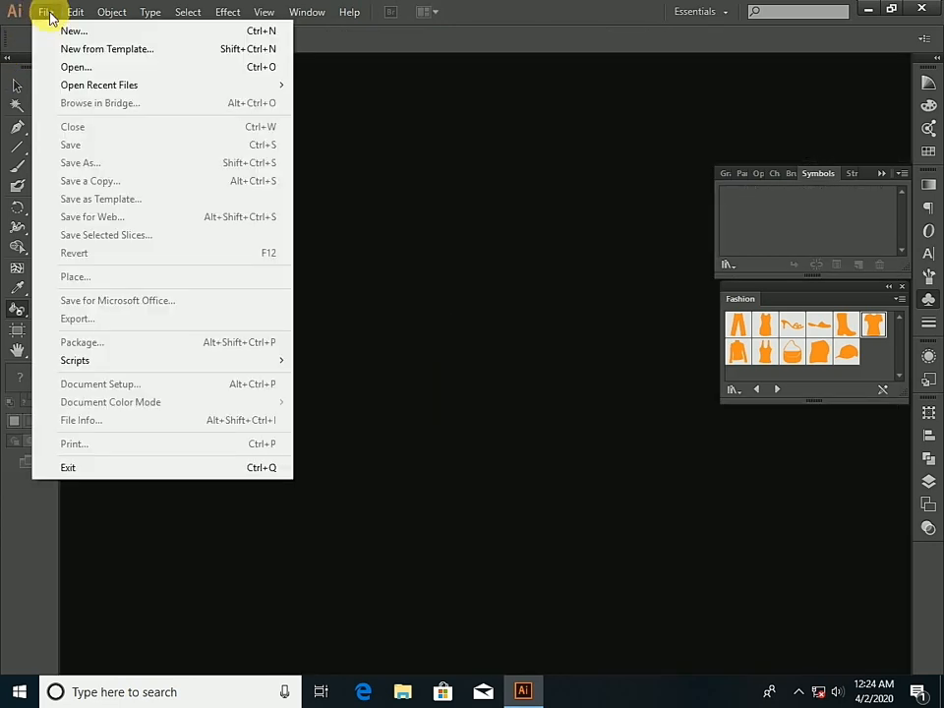
pyautogui.click(98, 36)
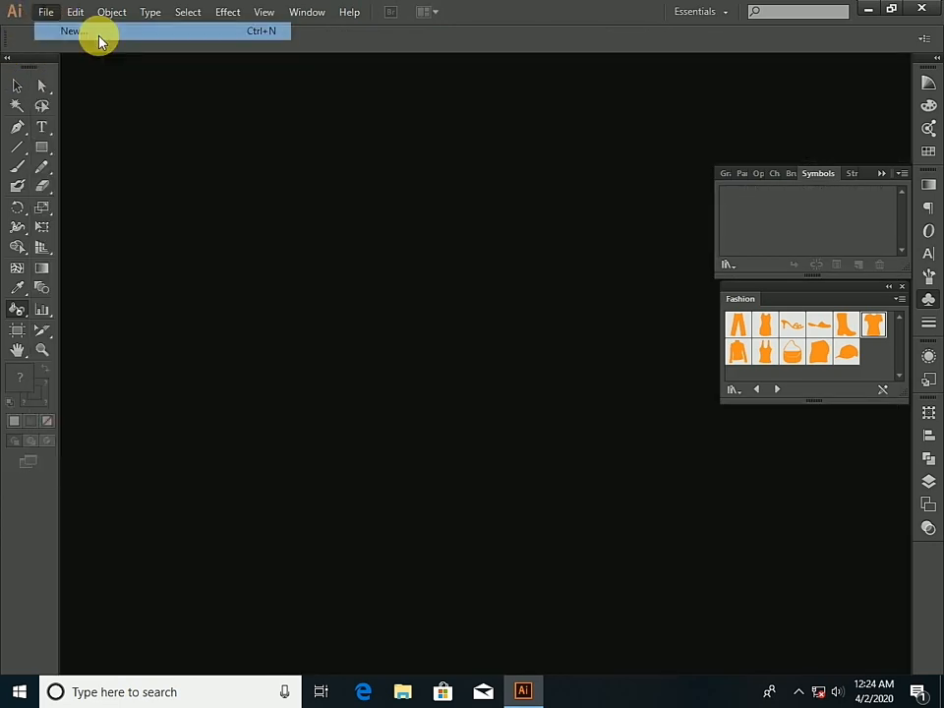
pyautogui.click(454, 482)
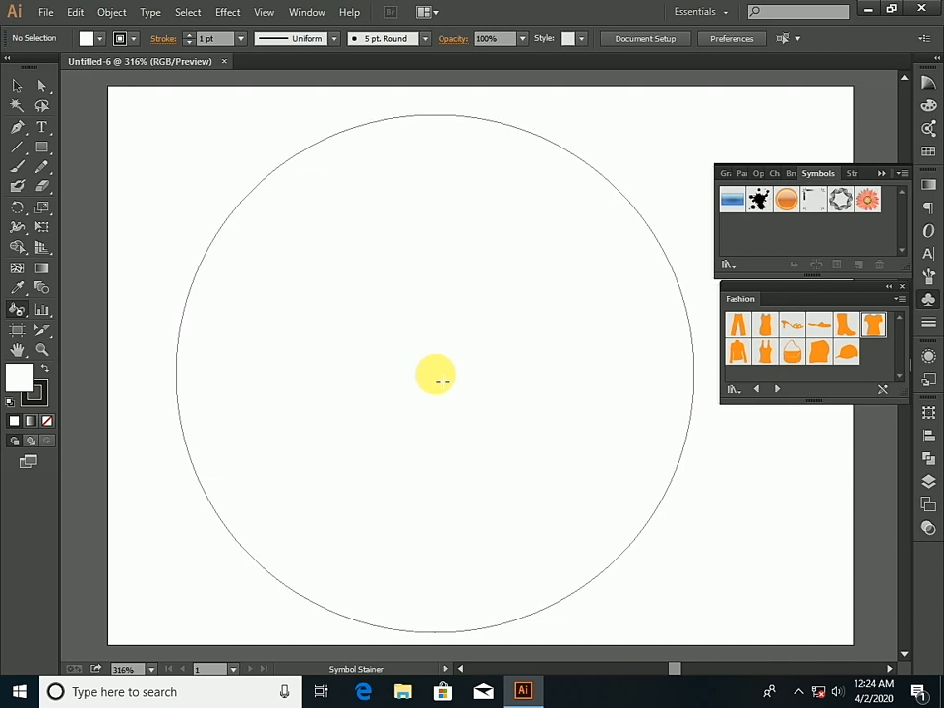
# - Shrink the Symbol Stainer's brush from artboard size to a small circle
pyautogui.press('[')
pyautogui.press('[')
pyautogui.press('[')
pyautogui.press('[')
pyautogui.press('[')
pyautogui.press('[')
pyautogui.press('[')
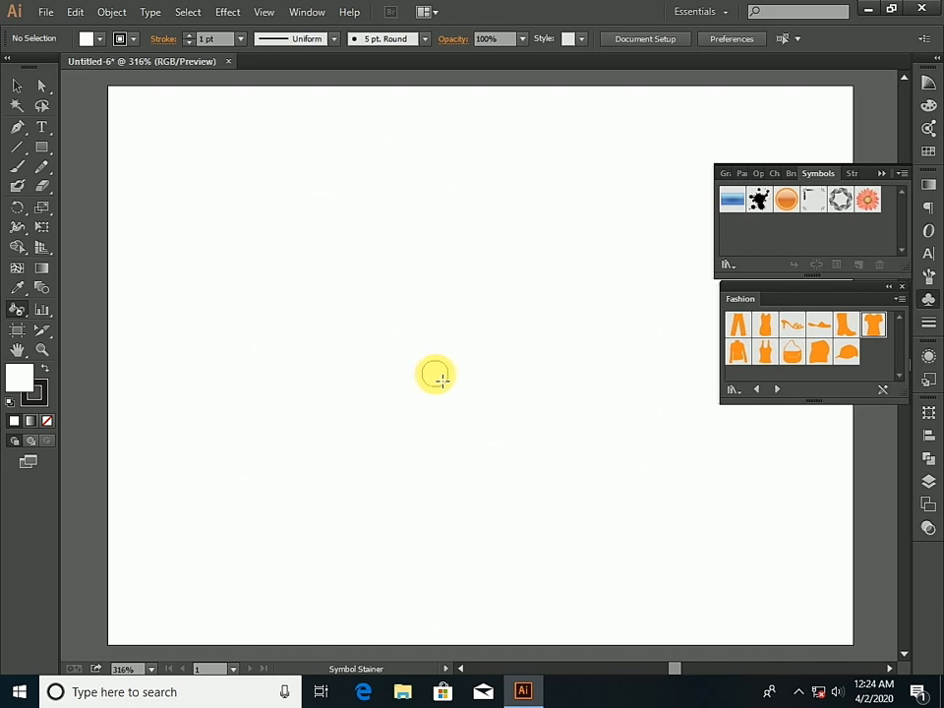
# - Draw a column graph in the artboard's upper middle and enter country row labels including PAKIST, US, UK, IND and JAR
pyautogui.scroll(-3, 460, 375)
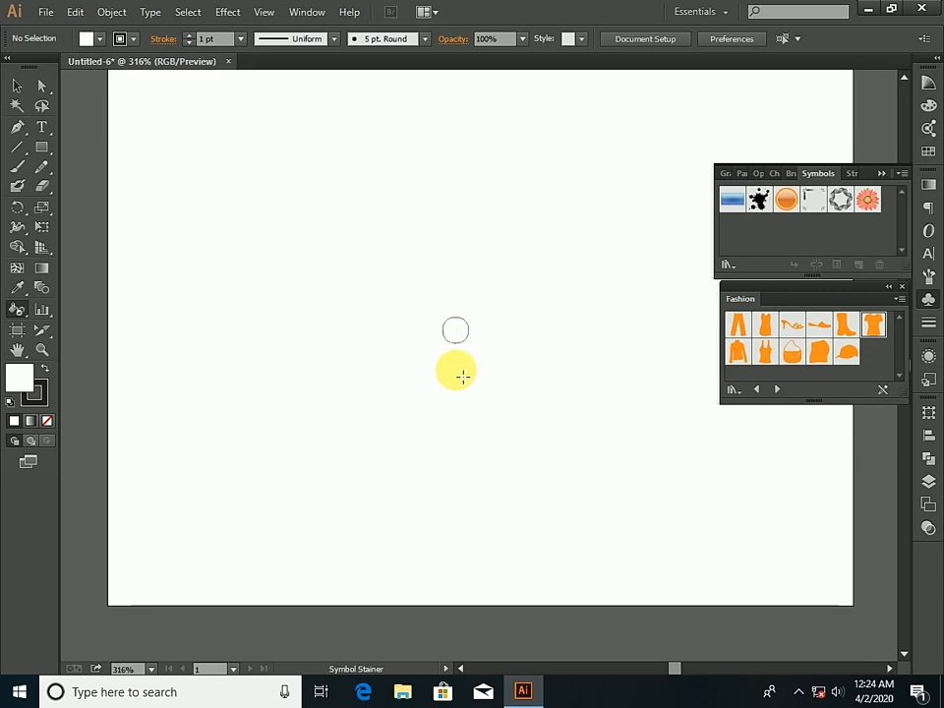
pyautogui.scroll(2, 472, 352)
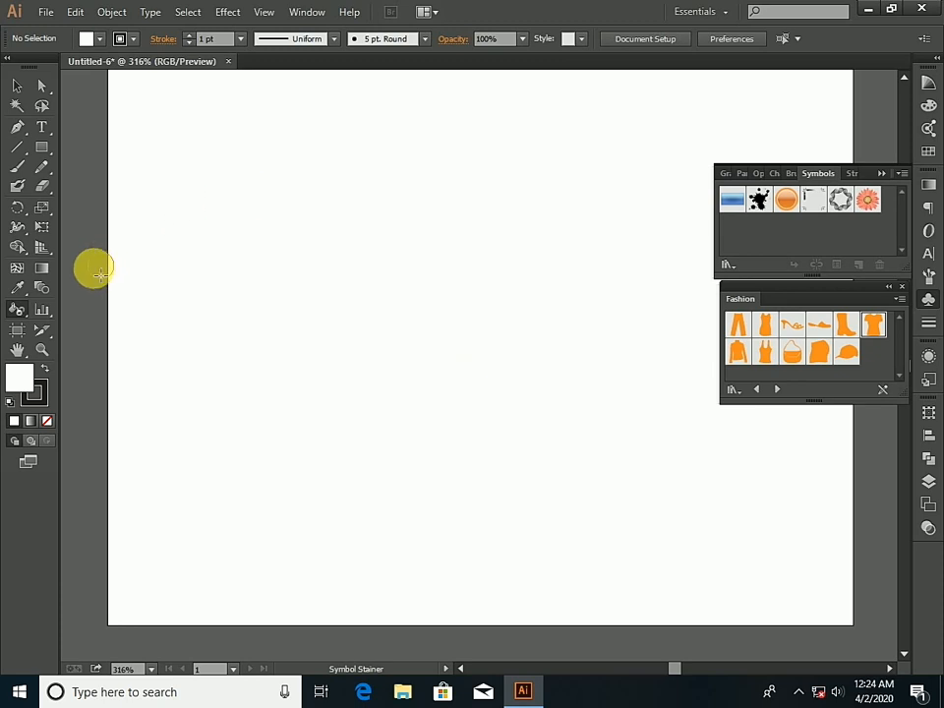
pyautogui.click(39, 311)
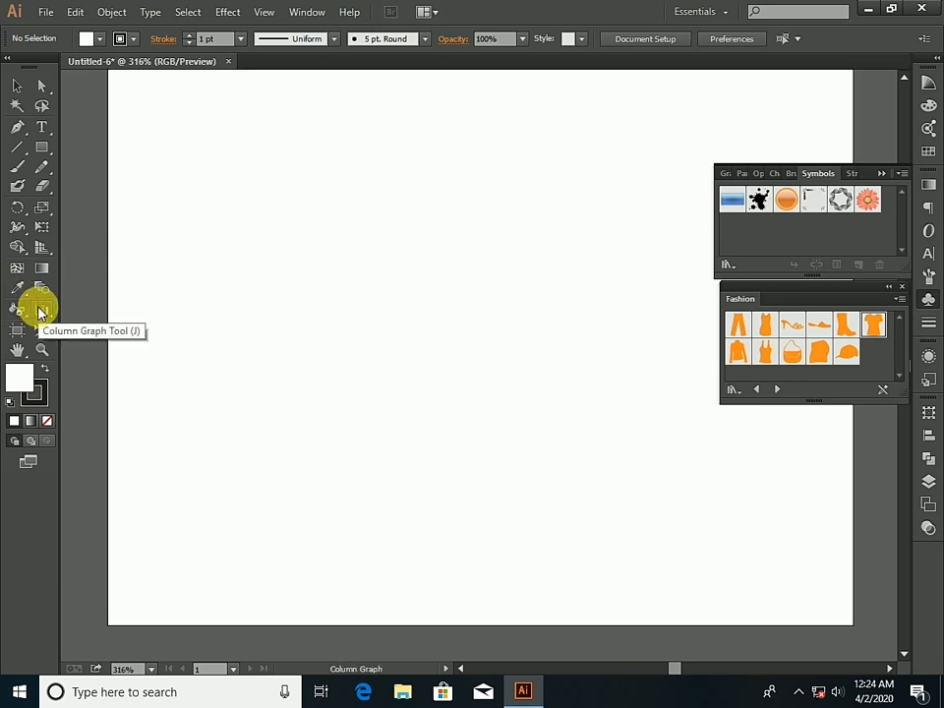
pyautogui.moveTo(238, 193); pyautogui.dragTo(623, 393)
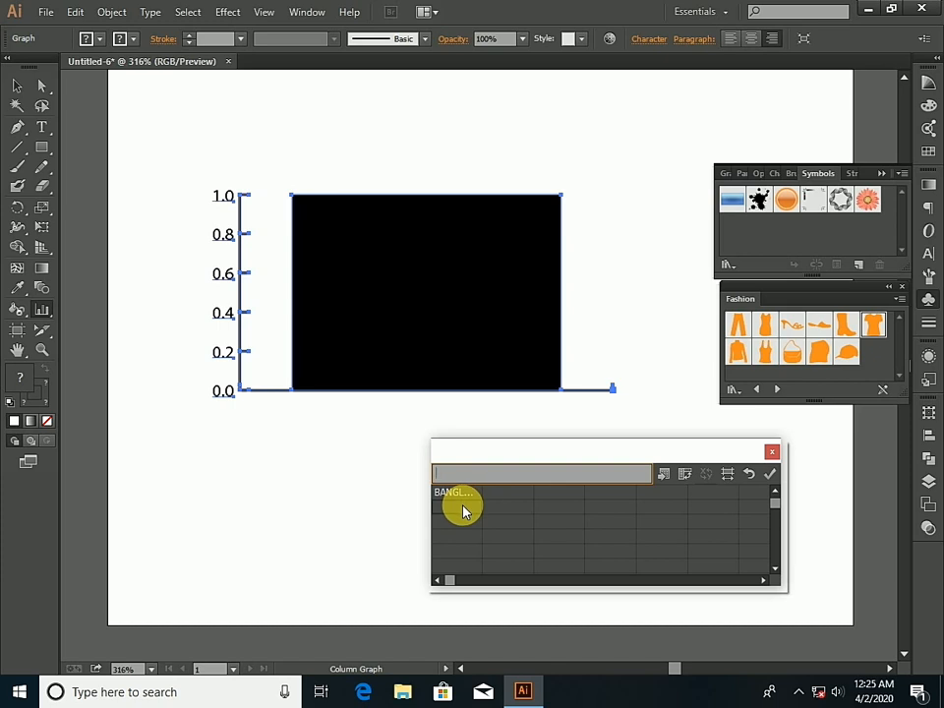
pyautogui.write('PAKIST')
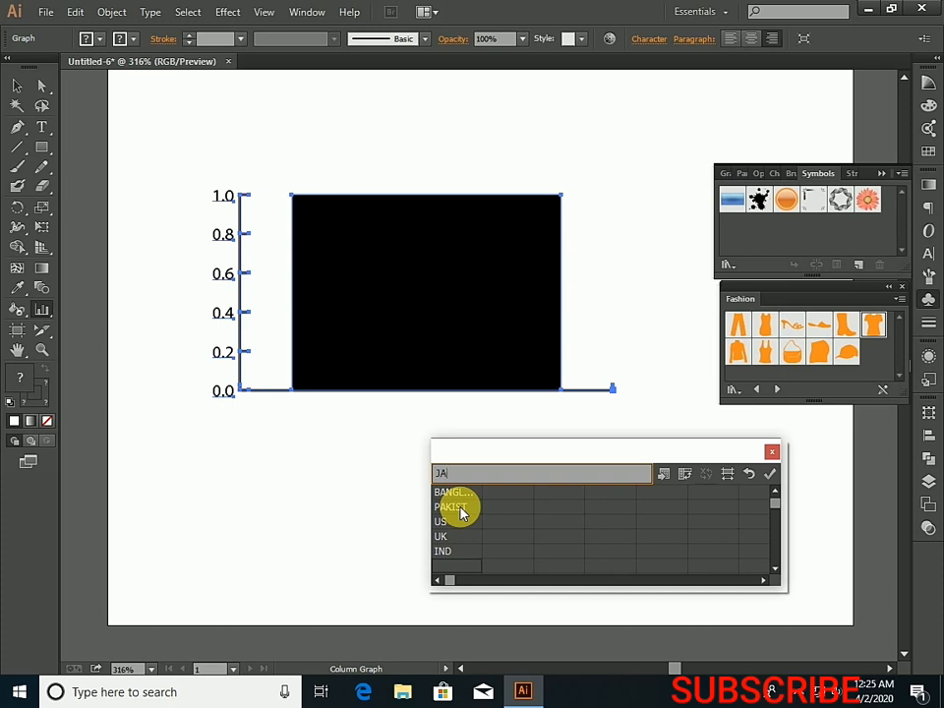
pyautogui.press('Return')
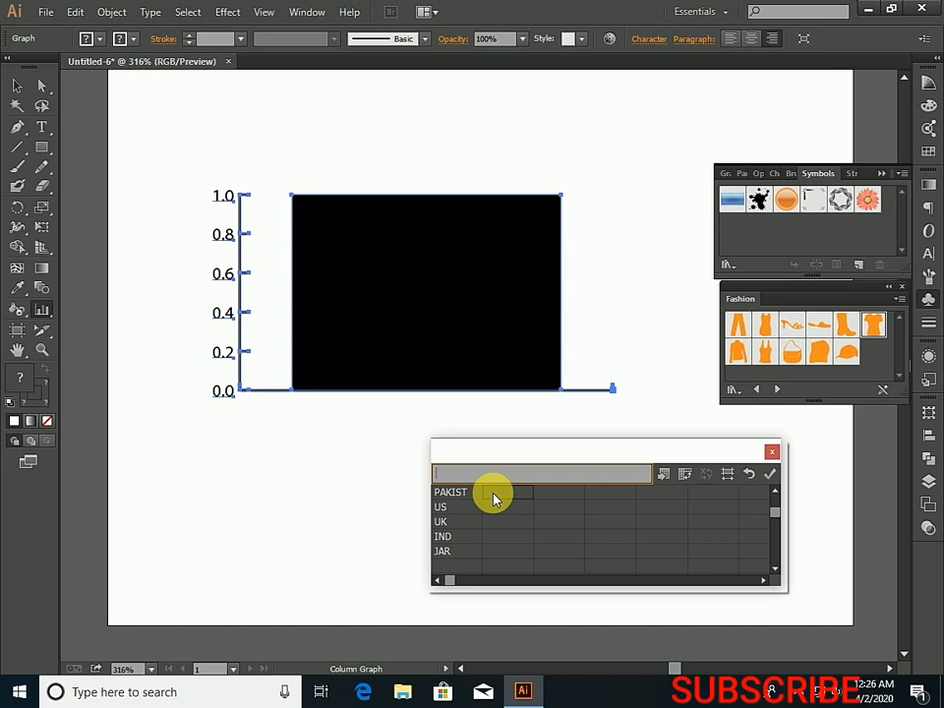
# - Enter the values 80, 60, 65, 80 and 55 for PAKIST, US, UK, IND and JAR and apply them to the graph
pyautogui.write('80')
pyautogui.press('Return')
pyautogui.press('Return')
pyautogui.write('65')
pyautogui.press('Return')
pyautogui.press('Return')
pyautogui.press('Return')
pyautogui.click(770, 477)
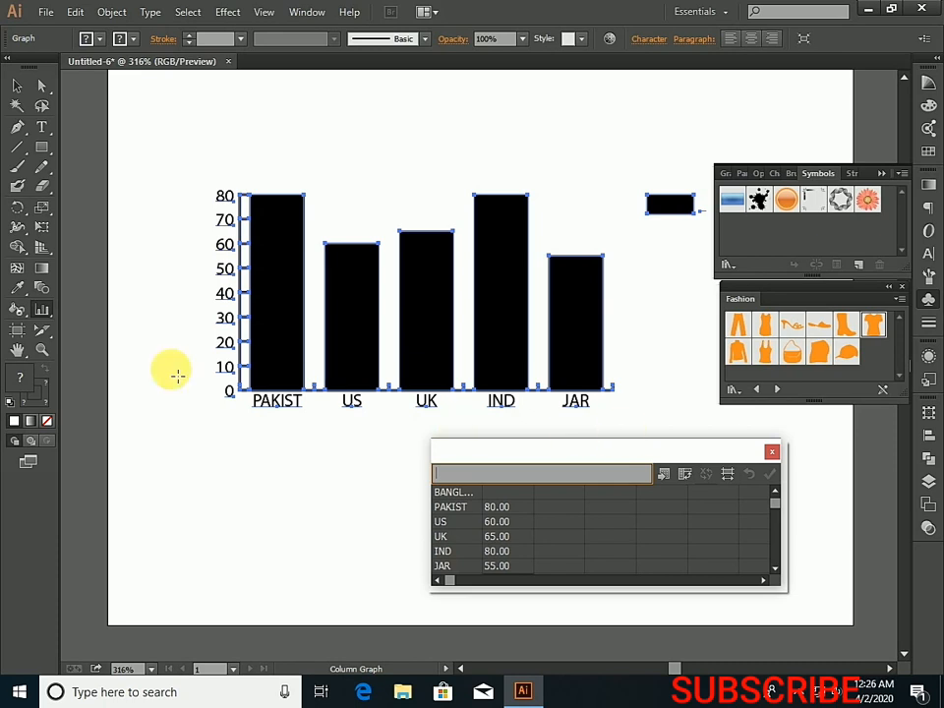
pyautogui.click(42, 313)
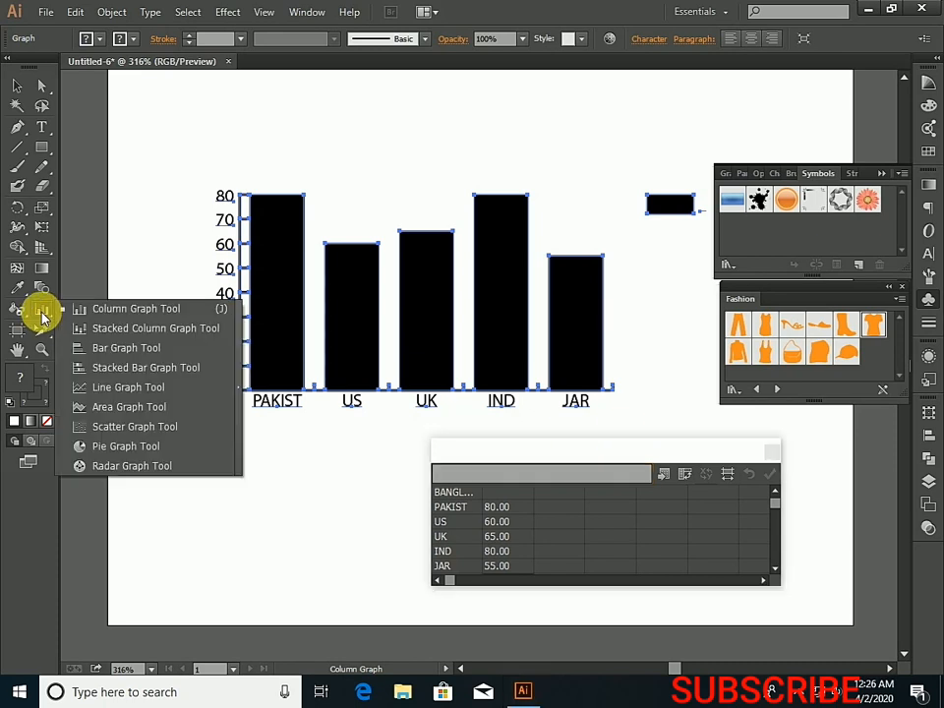
pyautogui.click(140, 358)
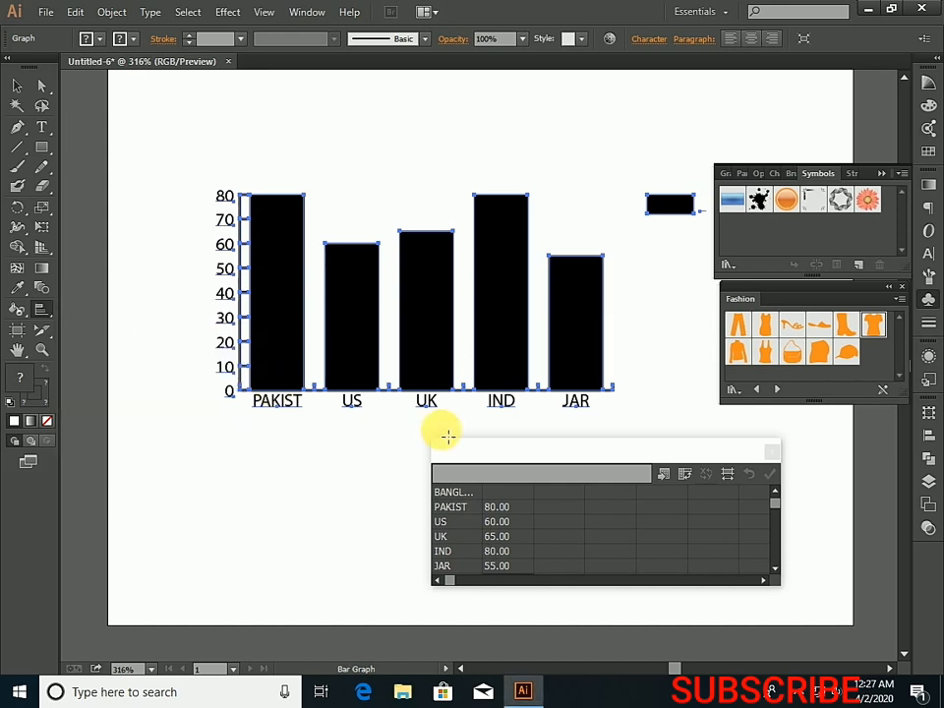
pyautogui.scroll(3, 480, 413)
pyautogui.scroll(-2, 480, 415)
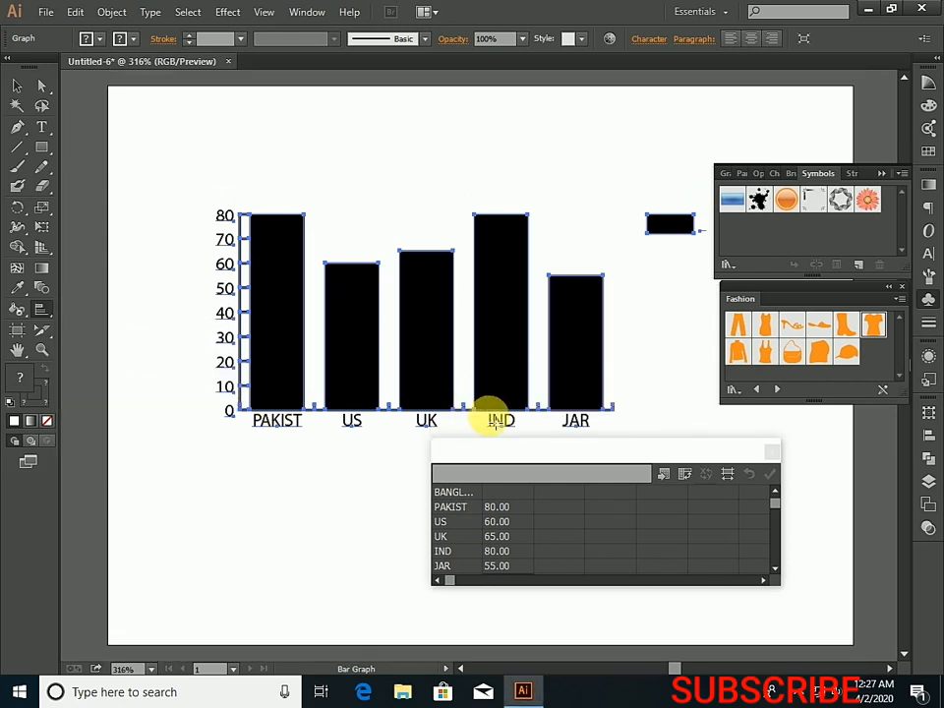
pyautogui.scroll(-1, 617, 442)
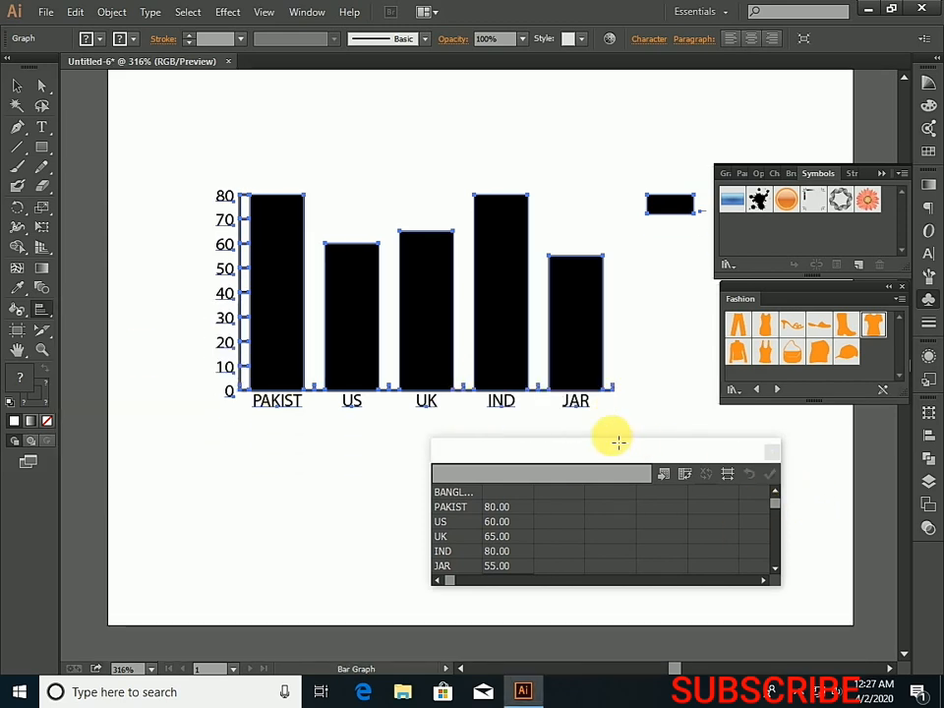
pyautogui.scroll(1, 618, 442)
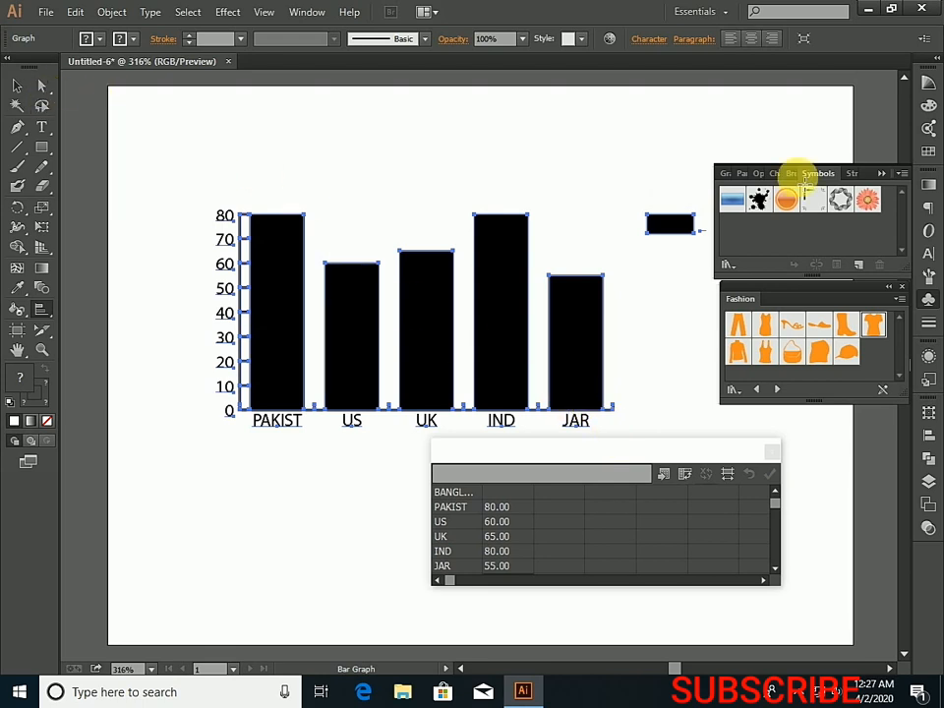
# - Deselect the column graph with the Selection tool and decline saving changes to its graph data
pyautogui.click(16, 88)
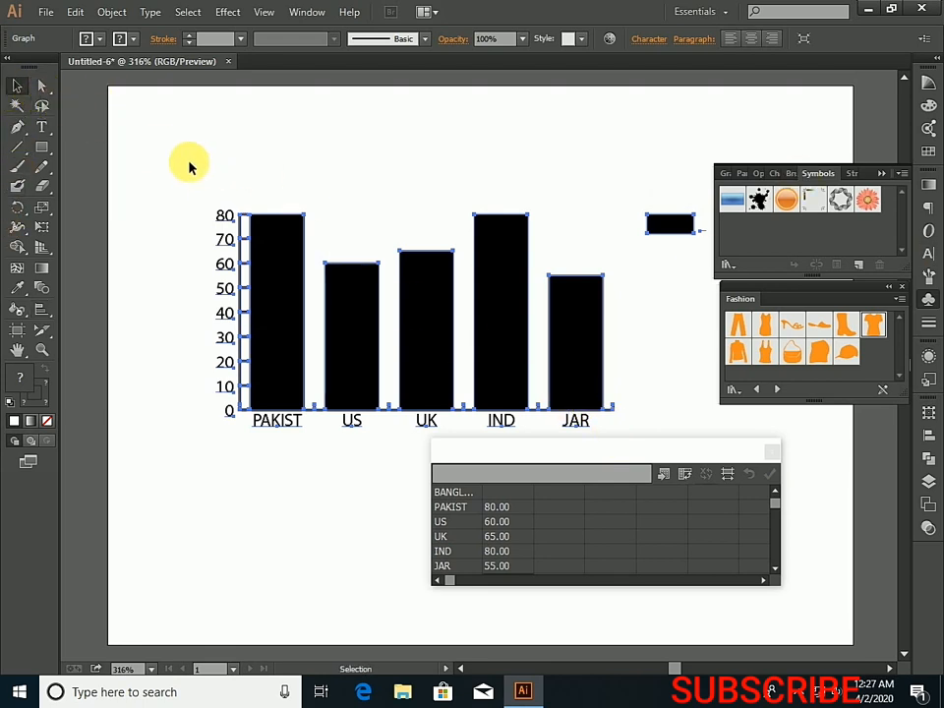
pyautogui.moveTo(192, 161); pyautogui.dragTo(715, 534)
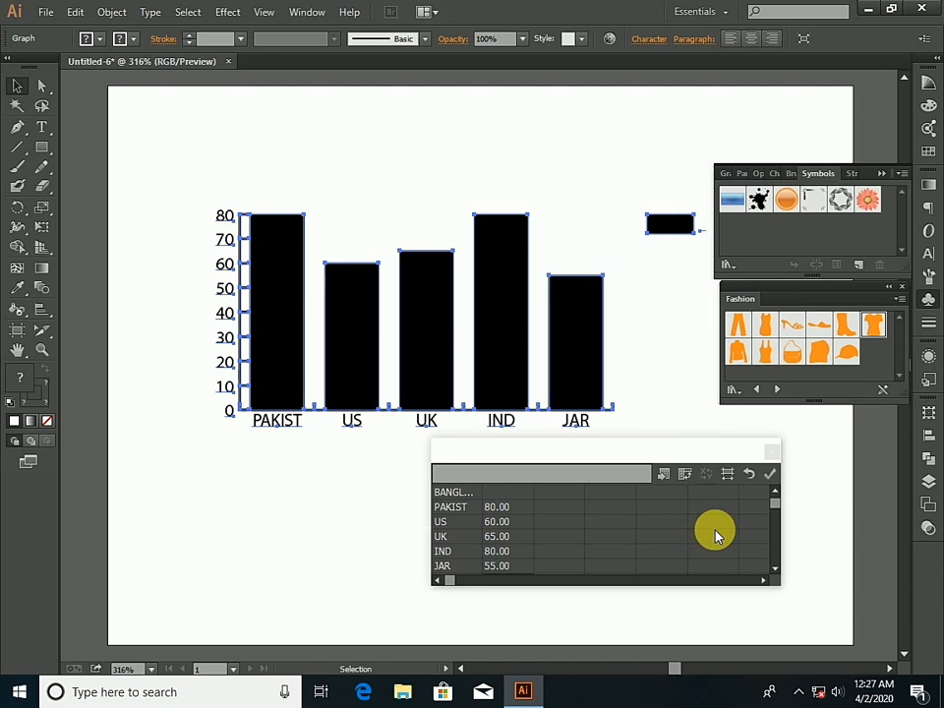
pyautogui.click(45, 13)
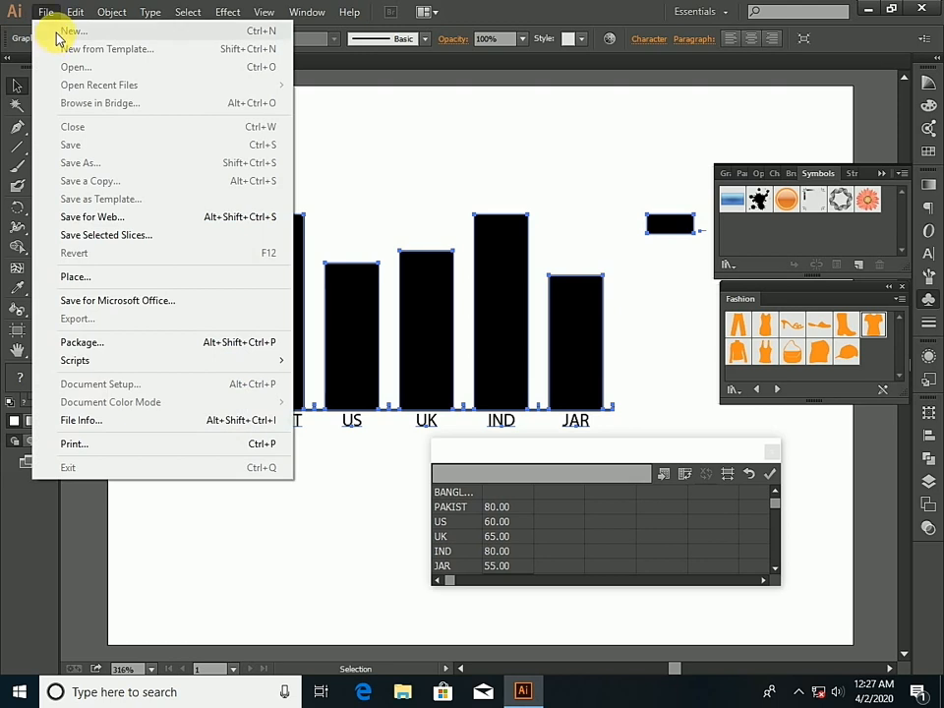
pyautogui.click(48, 14)
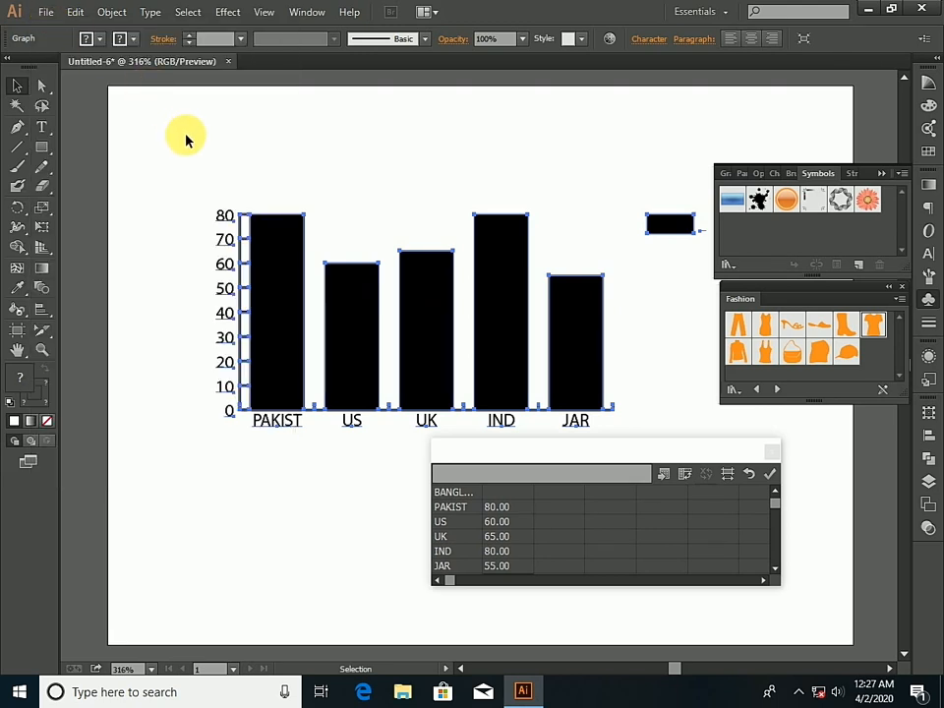
pyautogui.click(187, 141)
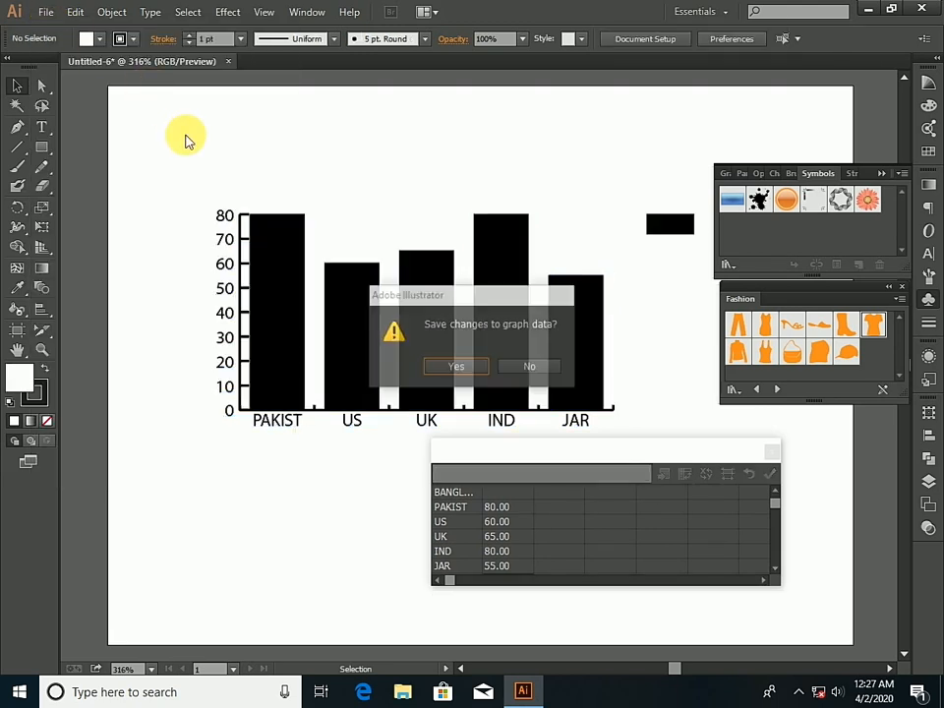
pyautogui.click(507, 372)
# - Create a new blank RGB document 4 in wide and 3 in high
pyautogui.click(45, 14)
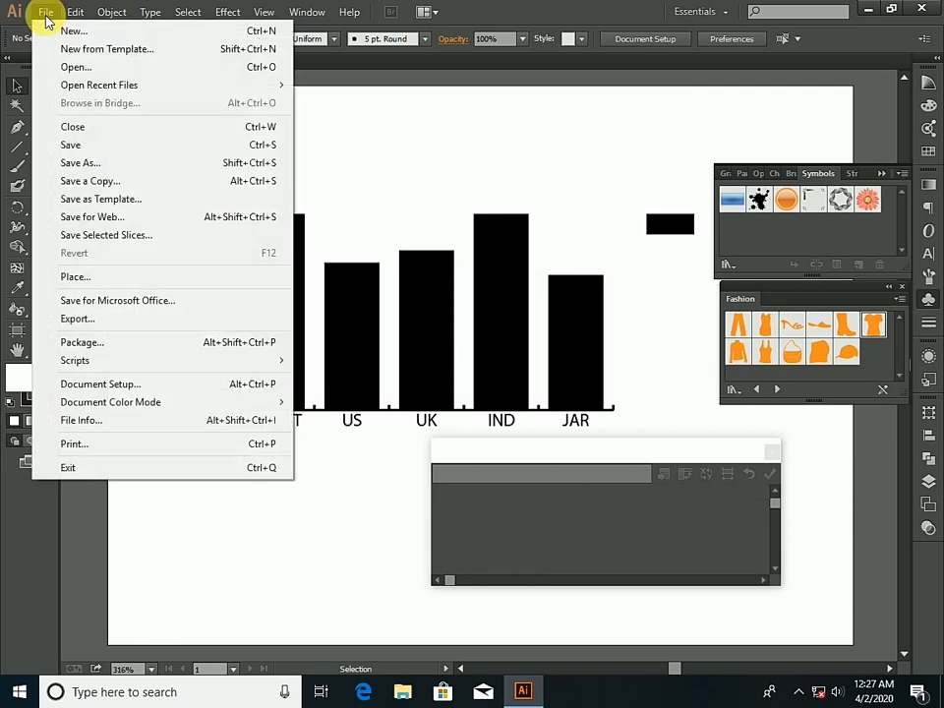
pyautogui.click(61, 30)
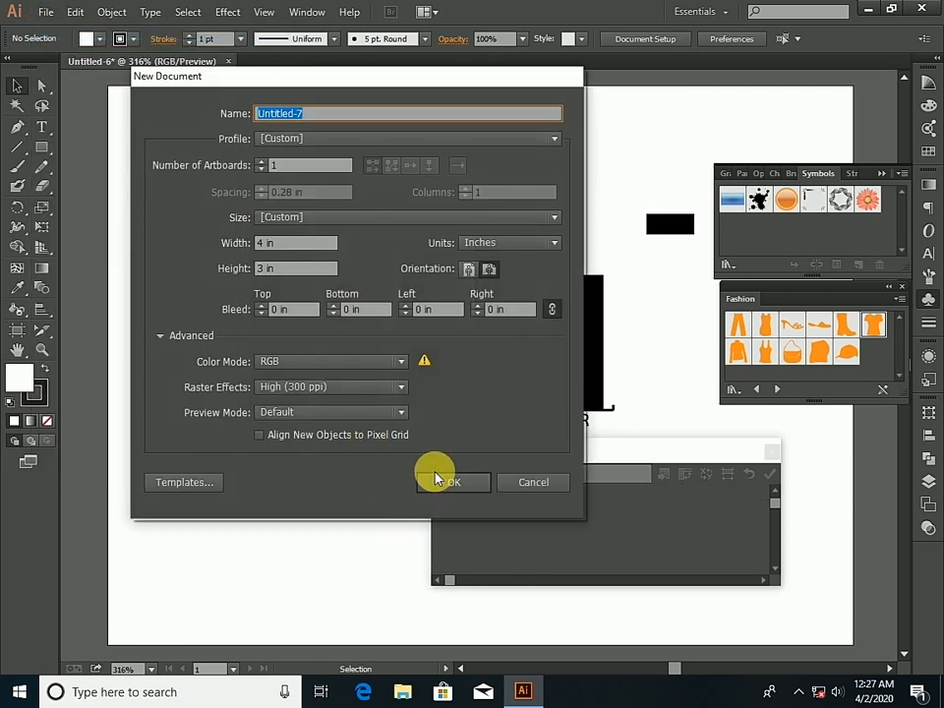
pyautogui.click(439, 480)
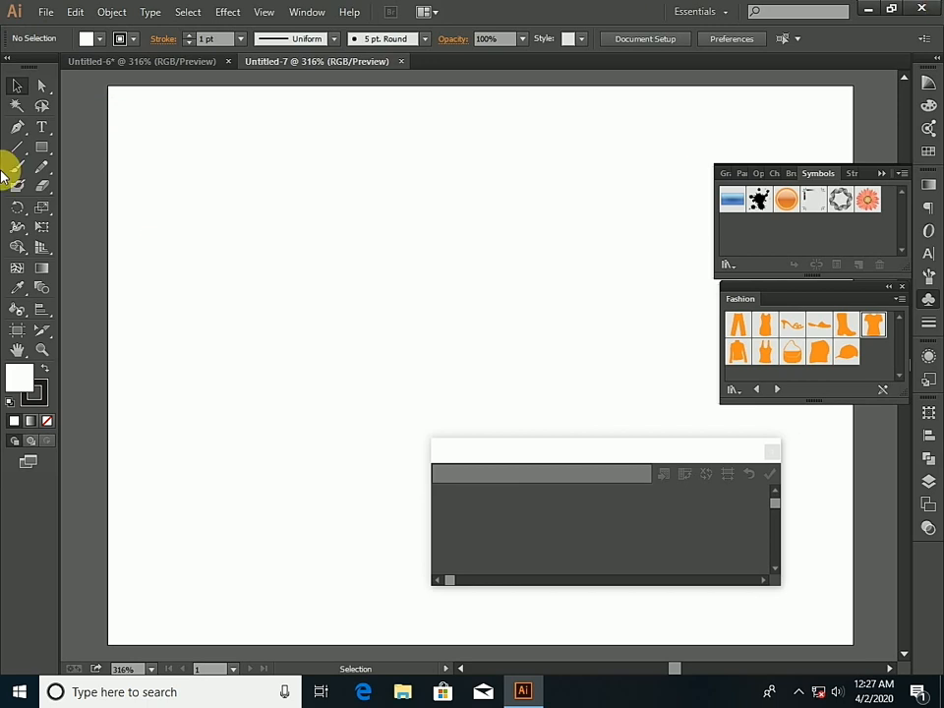
# - Draw a stacked bar graph in the artboard's upper middle and enter the row labels BAN, H, H, JH, IK and K
pyautogui.moveTo(41, 309); pyautogui.dragTo(138, 370)
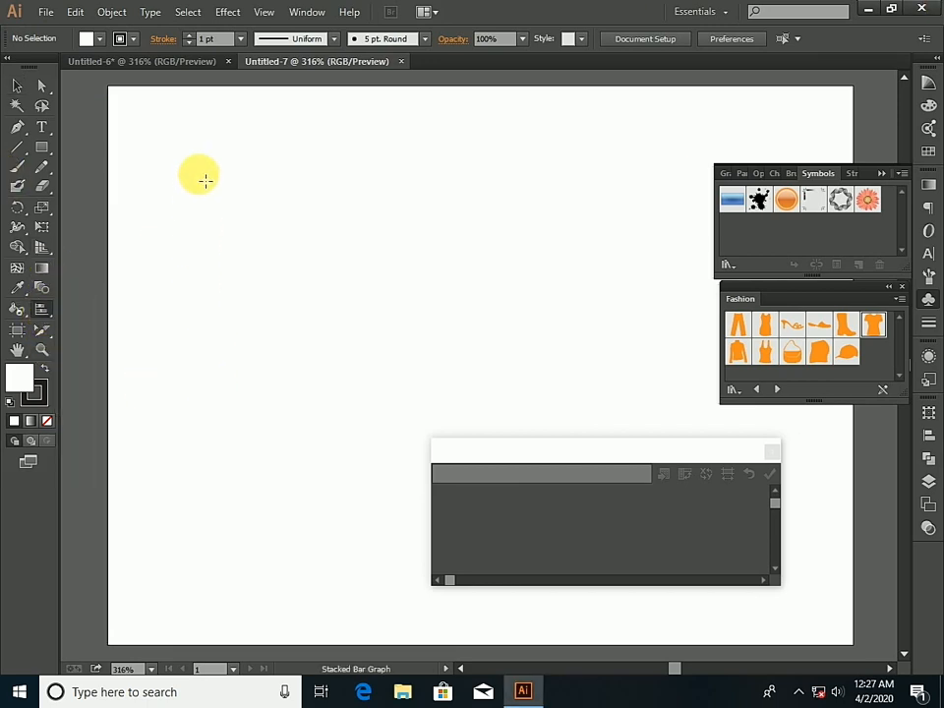
pyautogui.moveTo(204, 180); pyautogui.dragTo(531, 398)
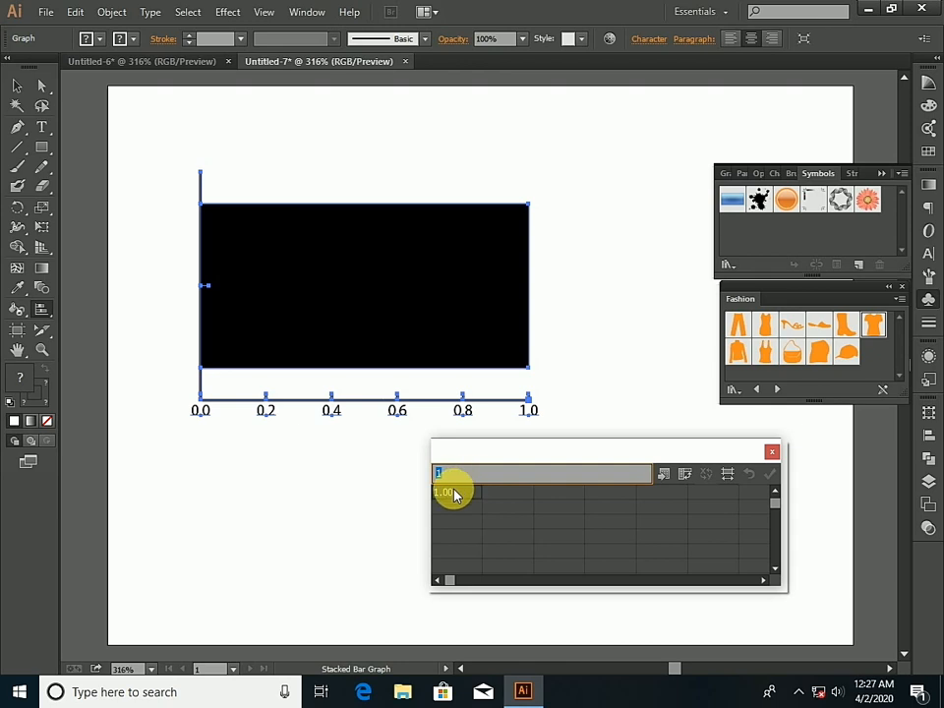
pyautogui.press('Return')
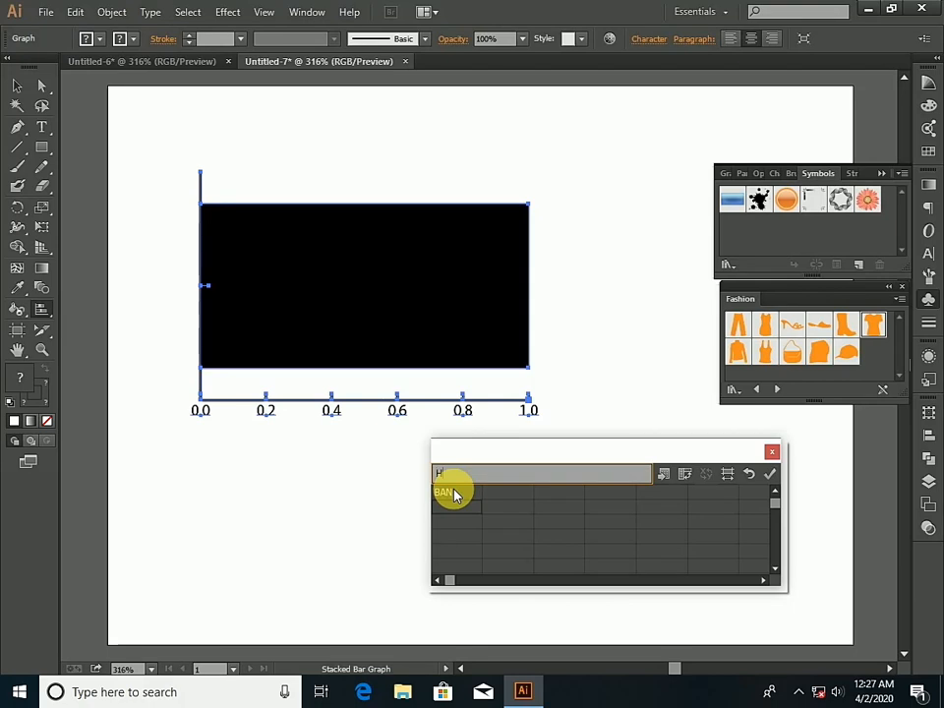
pyautogui.write('H')
pyautogui.press('Return')
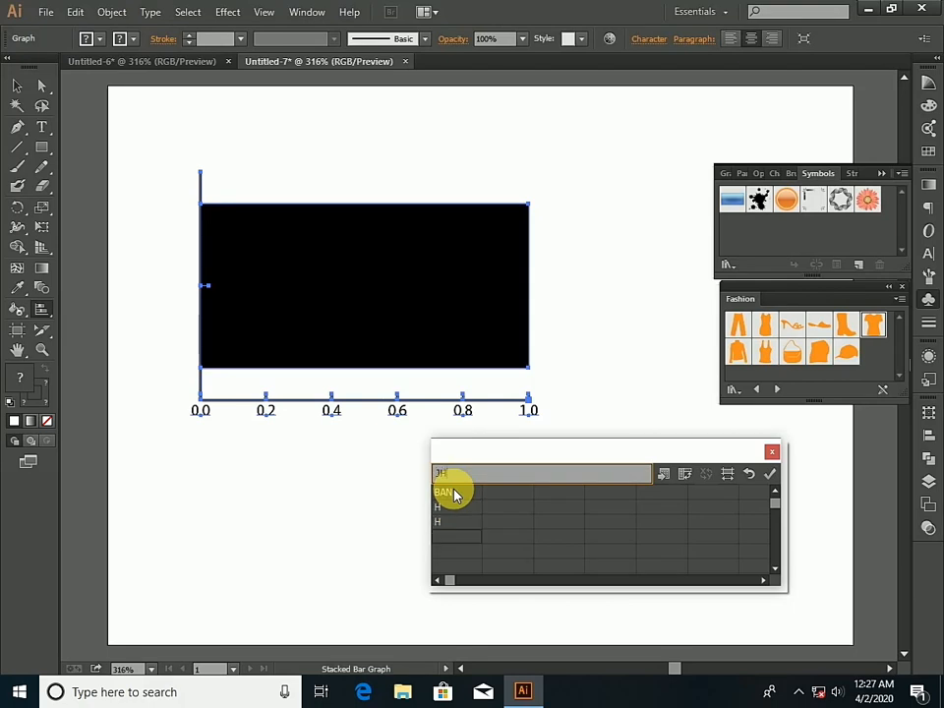
pyautogui.write('JH')
pyautogui.press('Return')
pyautogui.write('IK')
pyautogui.press('Return')
pyautogui.press('Return')
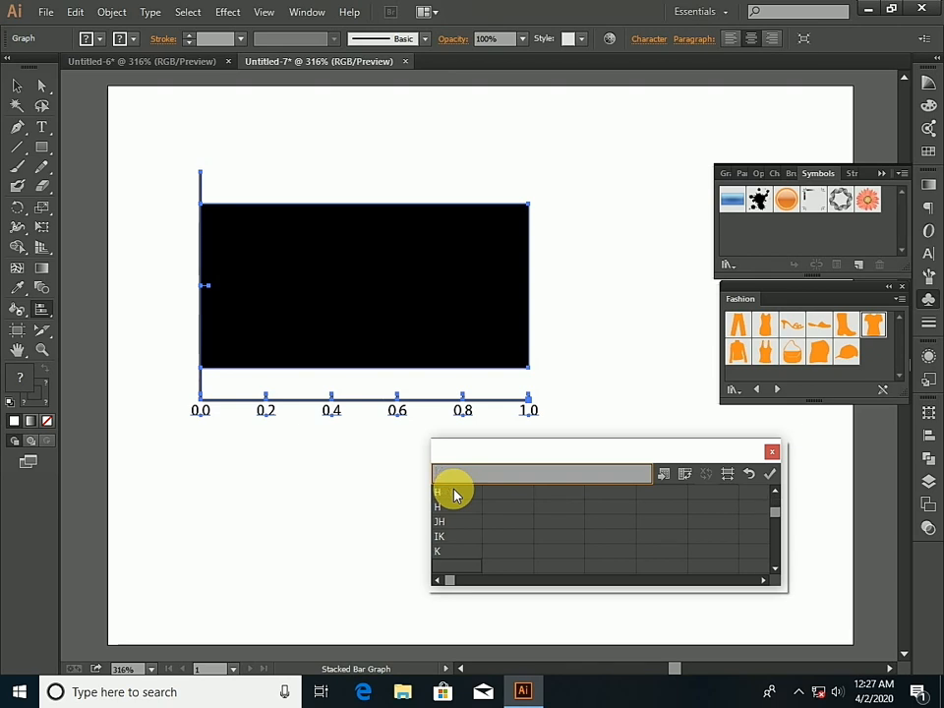
# - Enter the values 60, 32, 80, 65 and 80 for rows H, H, JH, IK and K and apply them to the graph
pyautogui.click(493, 494)
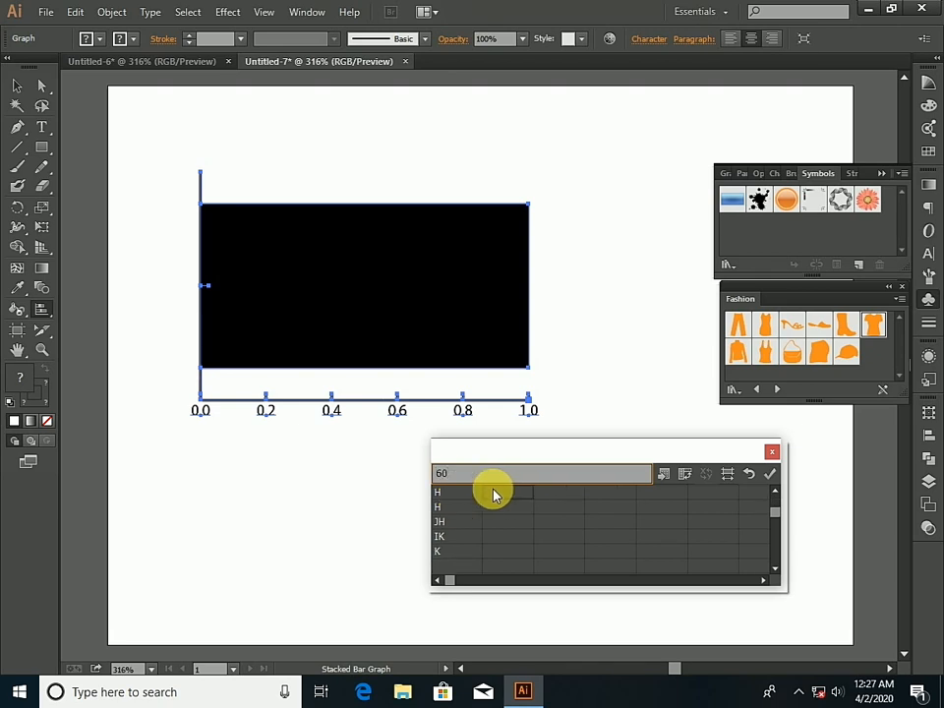
pyautogui.press('Return')
pyautogui.press('Return')
pyautogui.press('Return')
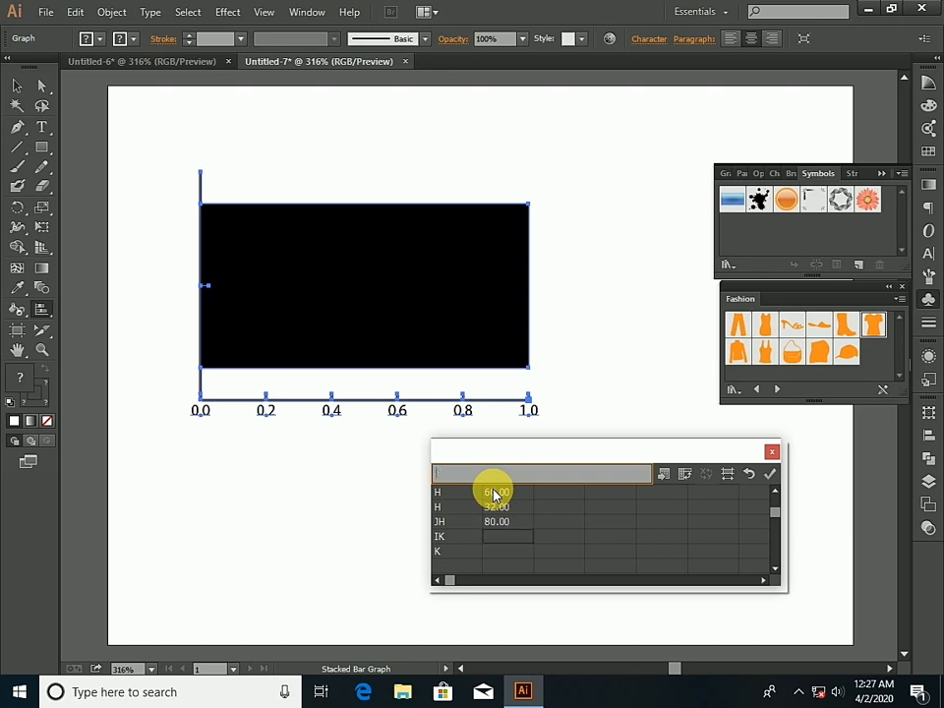
pyautogui.write('65')
pyautogui.press('Return')
pyautogui.press('Return')
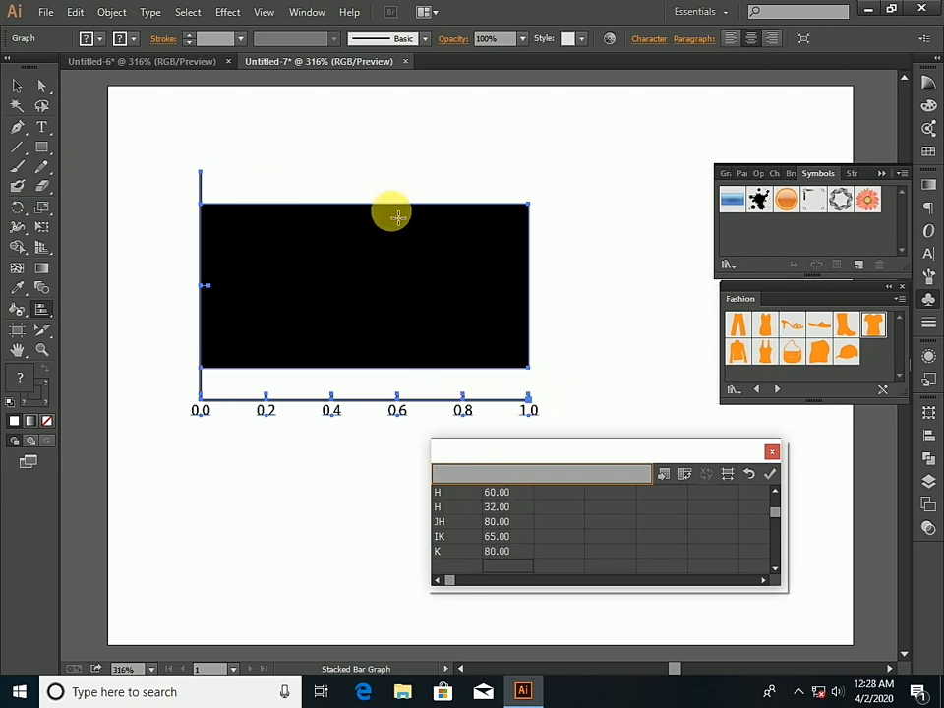
pyautogui.click(771, 475)
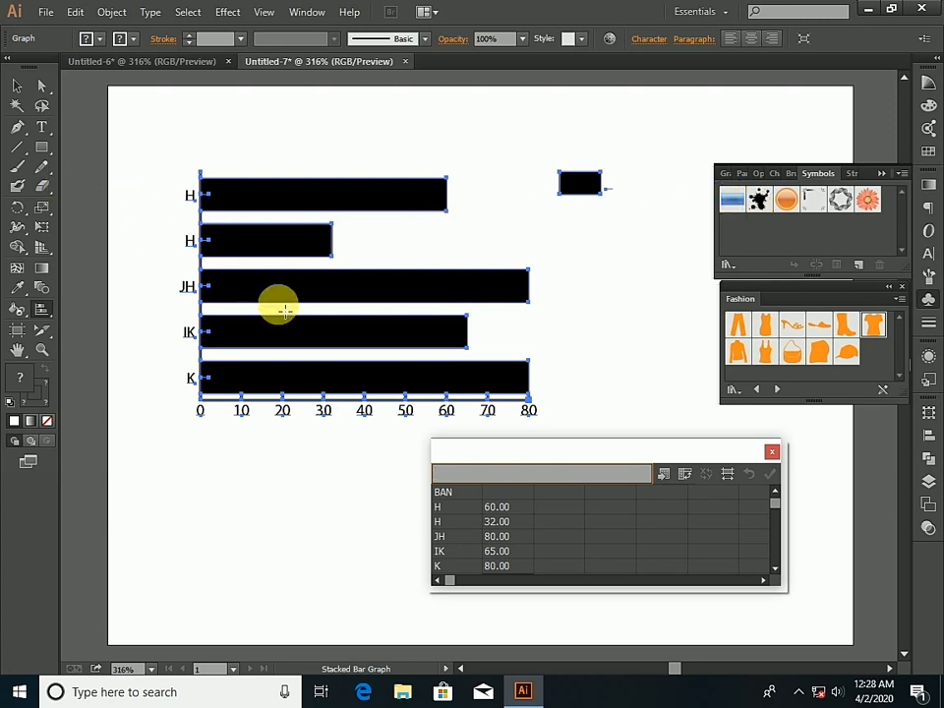
# - Show the available graph tool variants
pyautogui.click(44, 312)
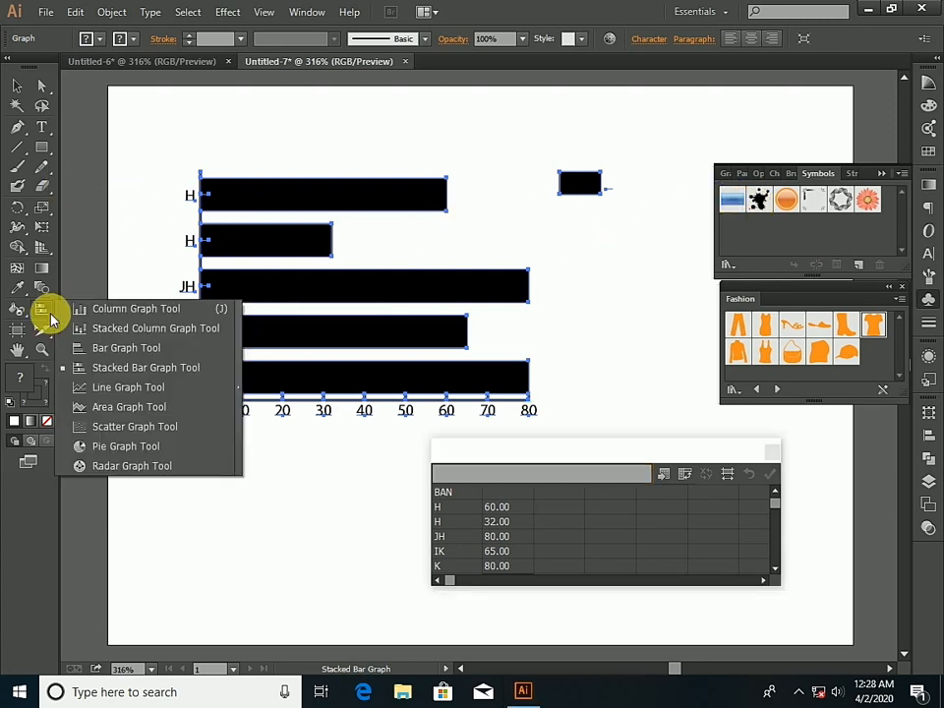